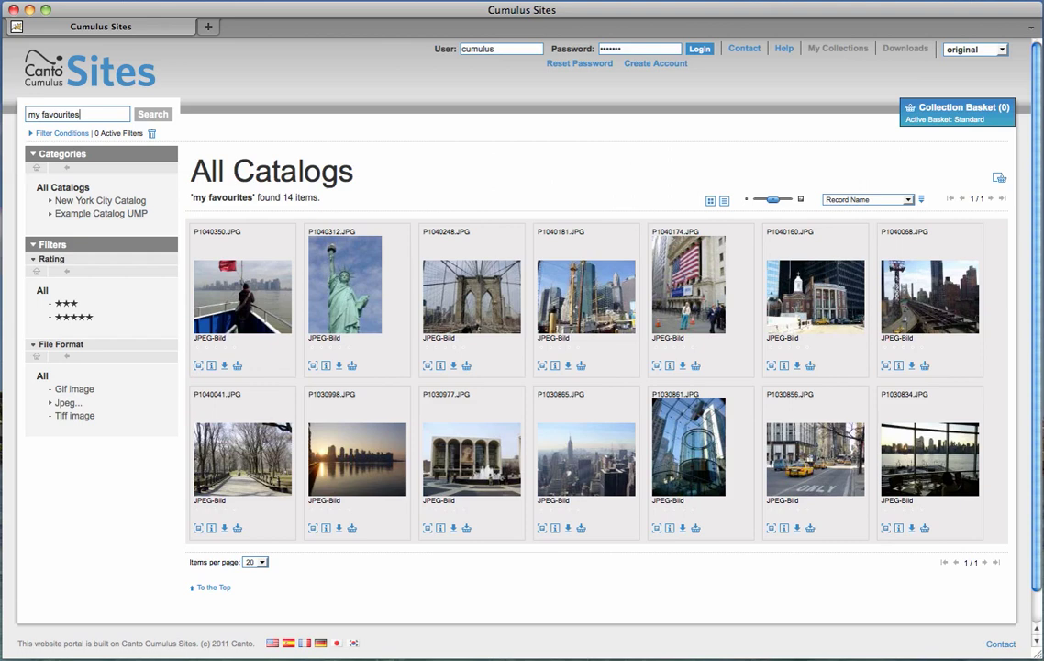
Step: Add the photos P1040312.JPG, P1030998.JPG and P1030856.JPG to the collection basket
click(352, 366)
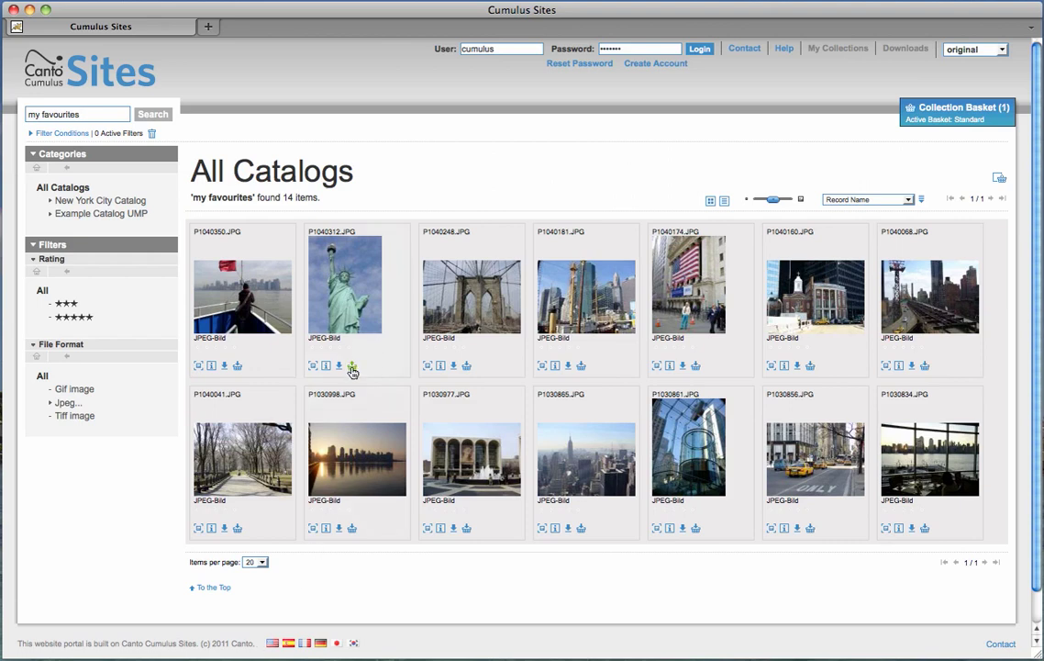
click(353, 530)
Step: Open the basket's basic email order form to review its user information fields, and close it without ordering
click(964, 110)
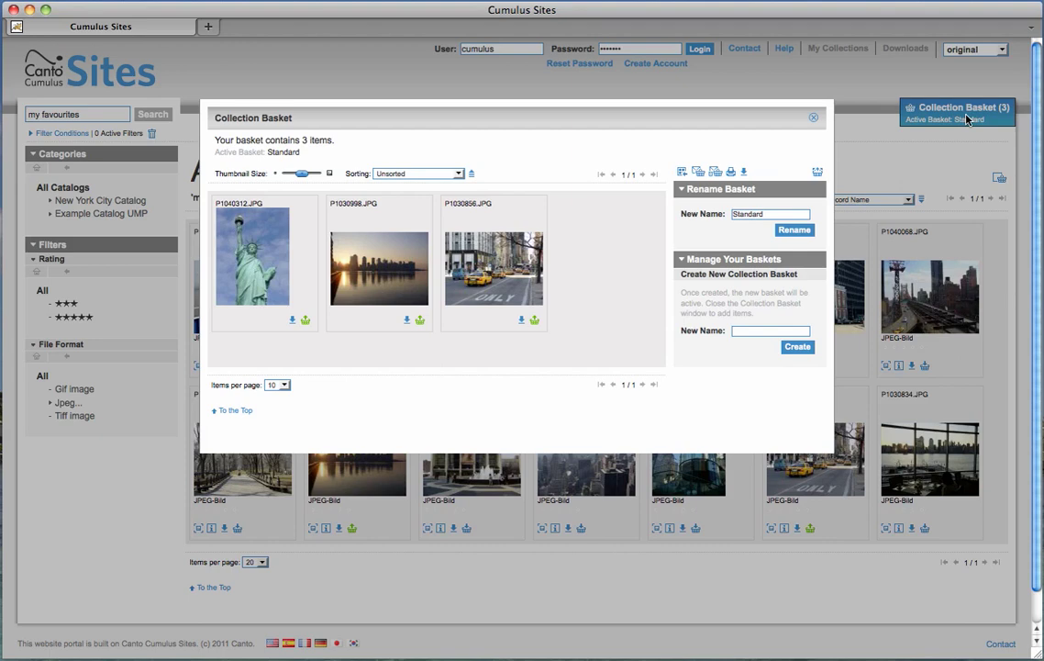
click(699, 173)
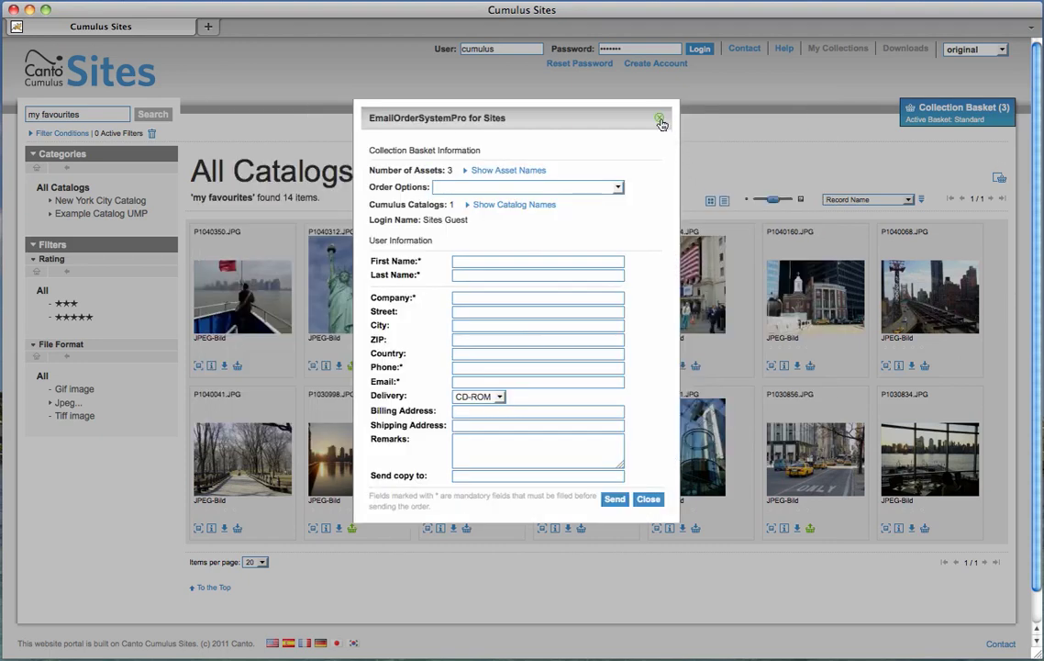
click(660, 121)
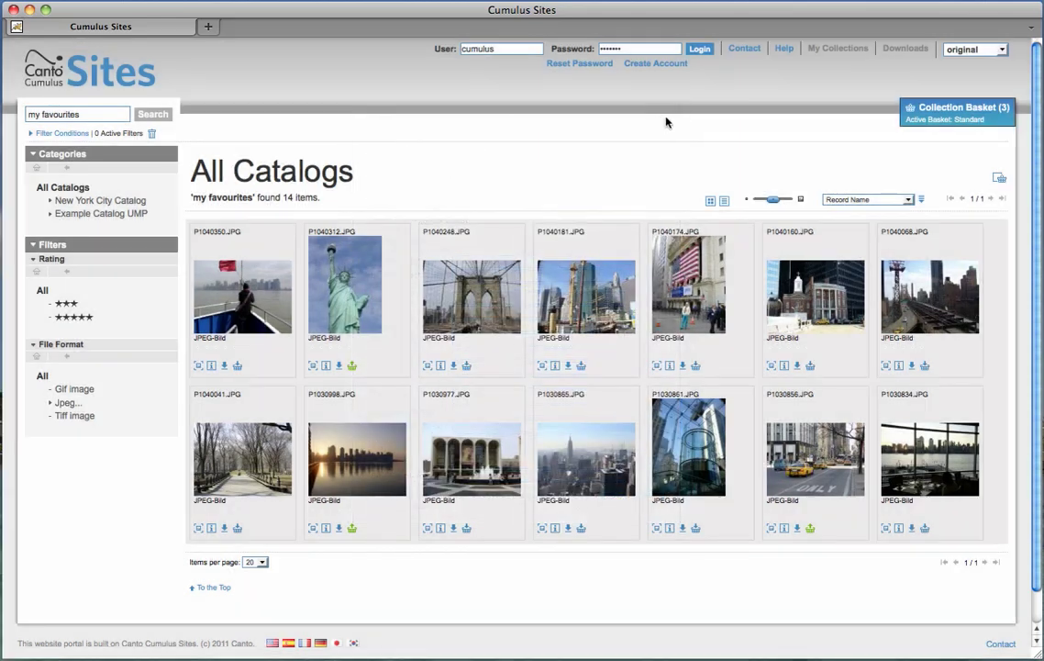
Step: Open the basket's order form with file selection, examine the number and format settings per photo, and close it
click(950, 109)
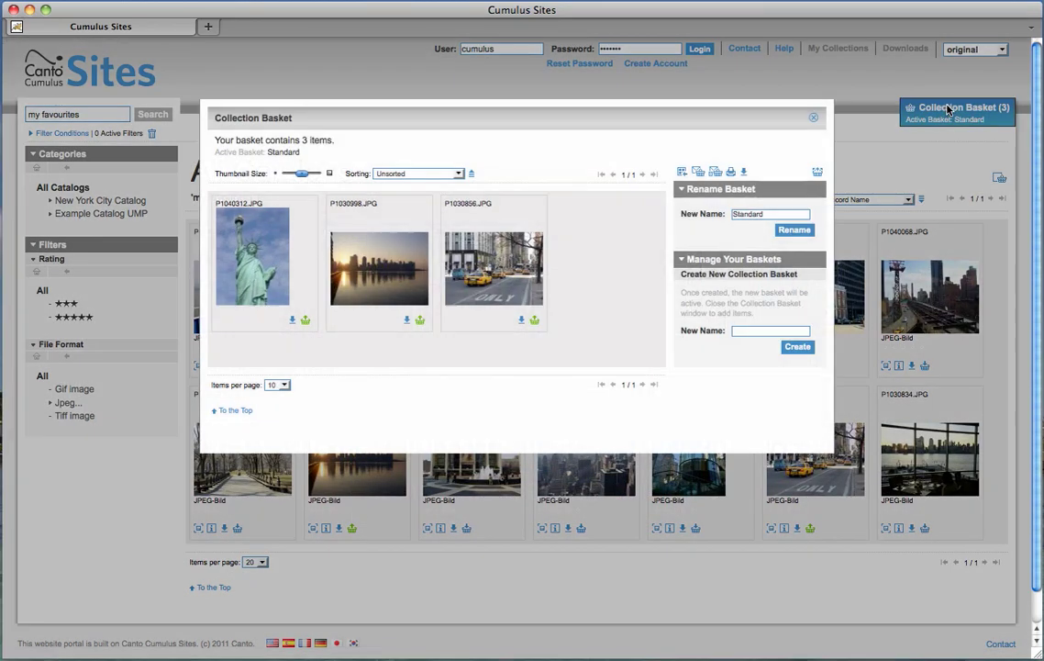
click(715, 173)
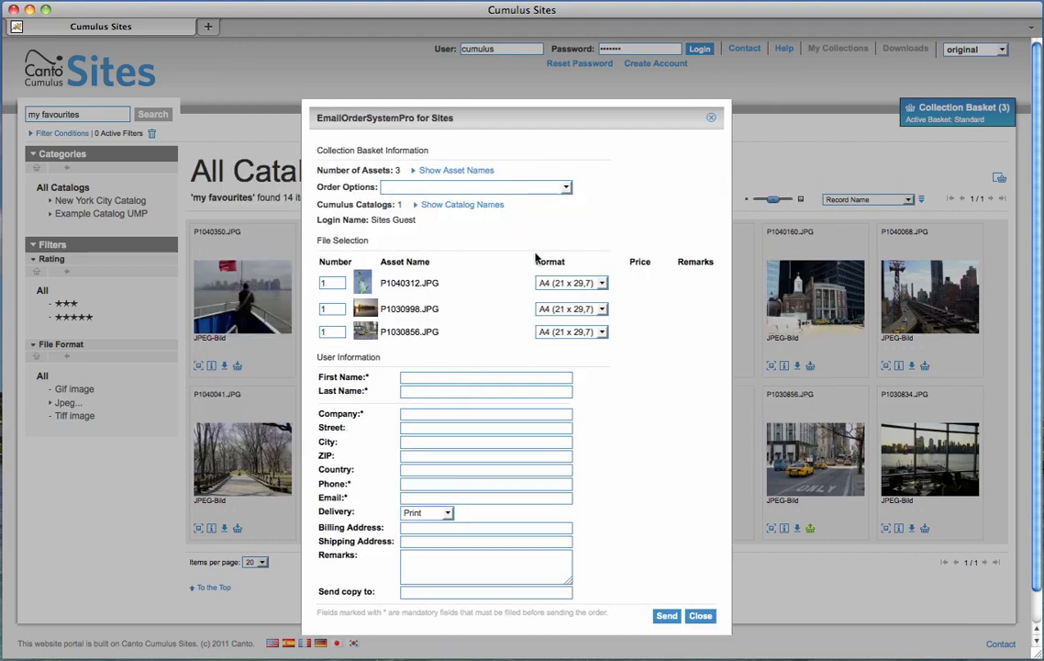
double_click(339, 312)
click(712, 122)
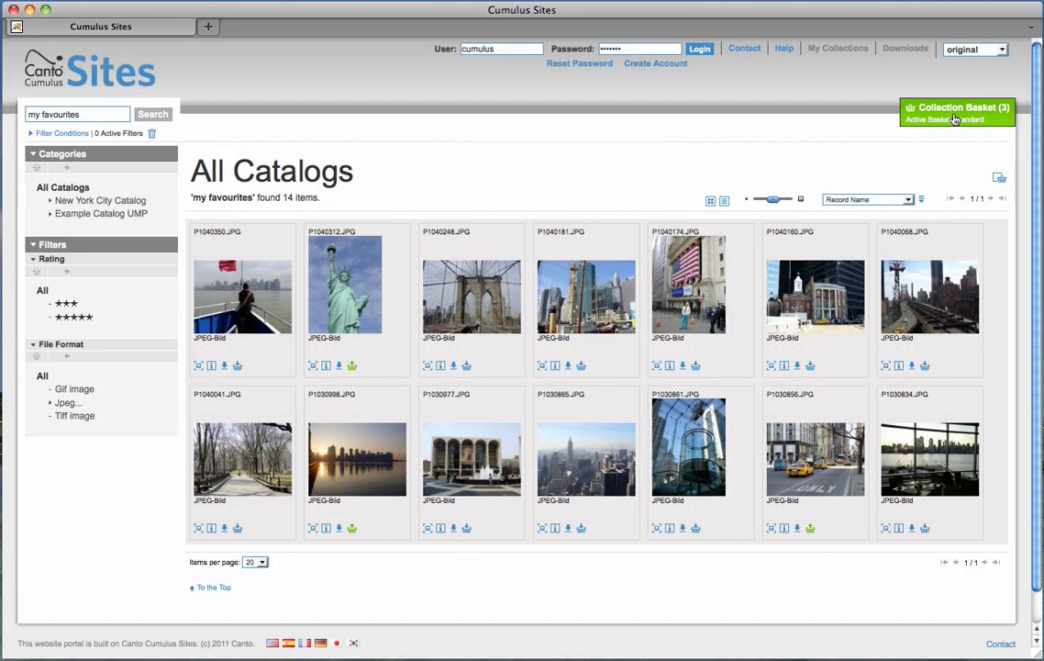
Step: Reopen the basic order form from the basket, expand the asset names and catalog names, and close the form
click(955, 114)
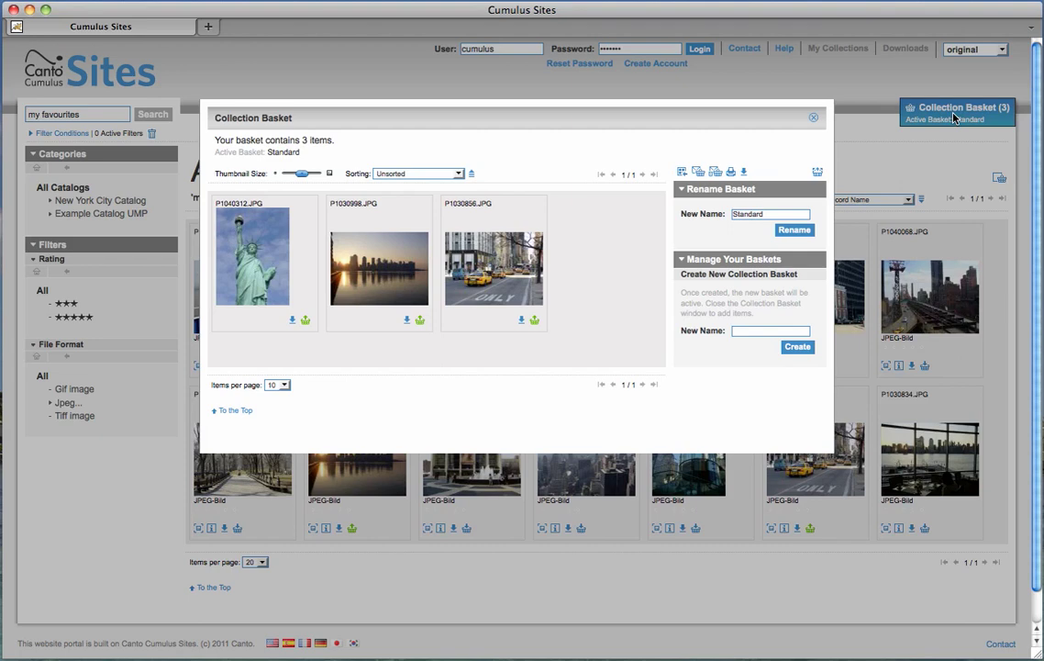
click(698, 173)
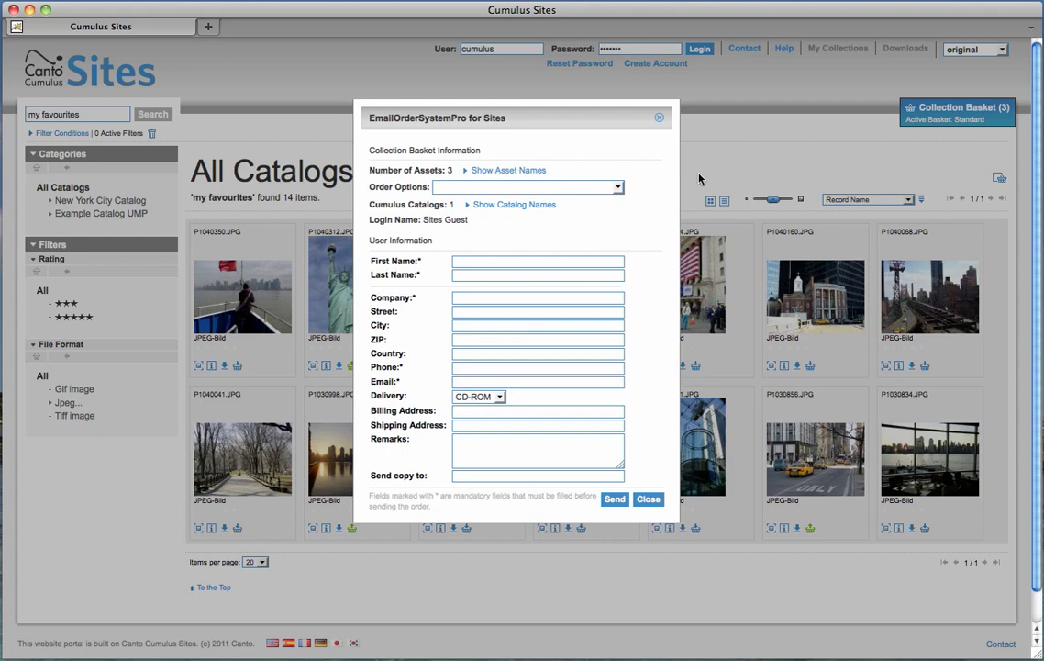
click(538, 173)
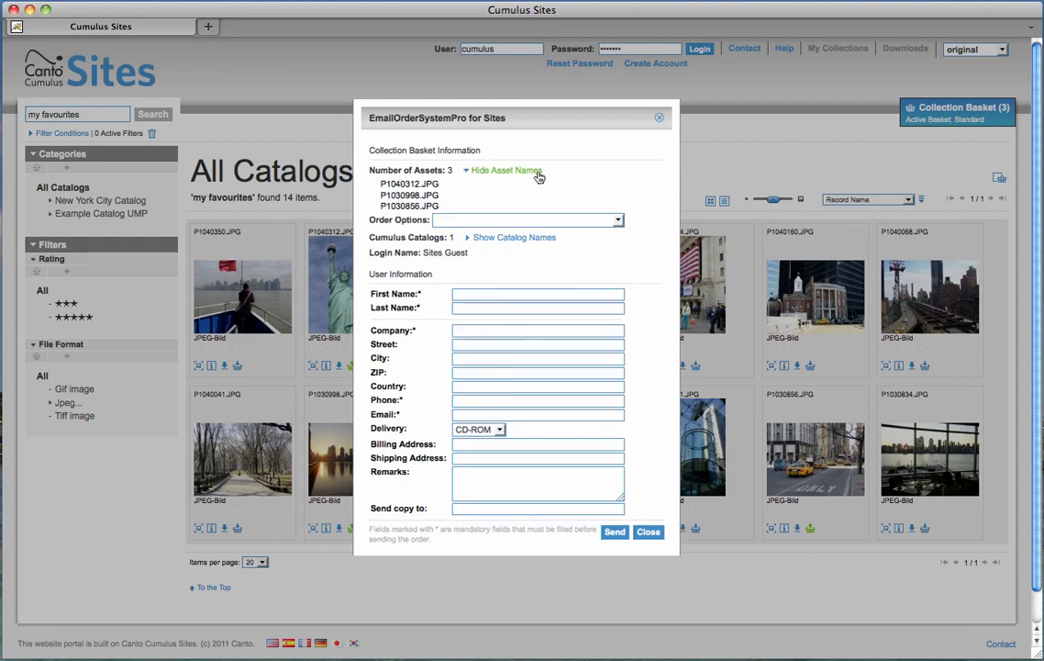
click(528, 240)
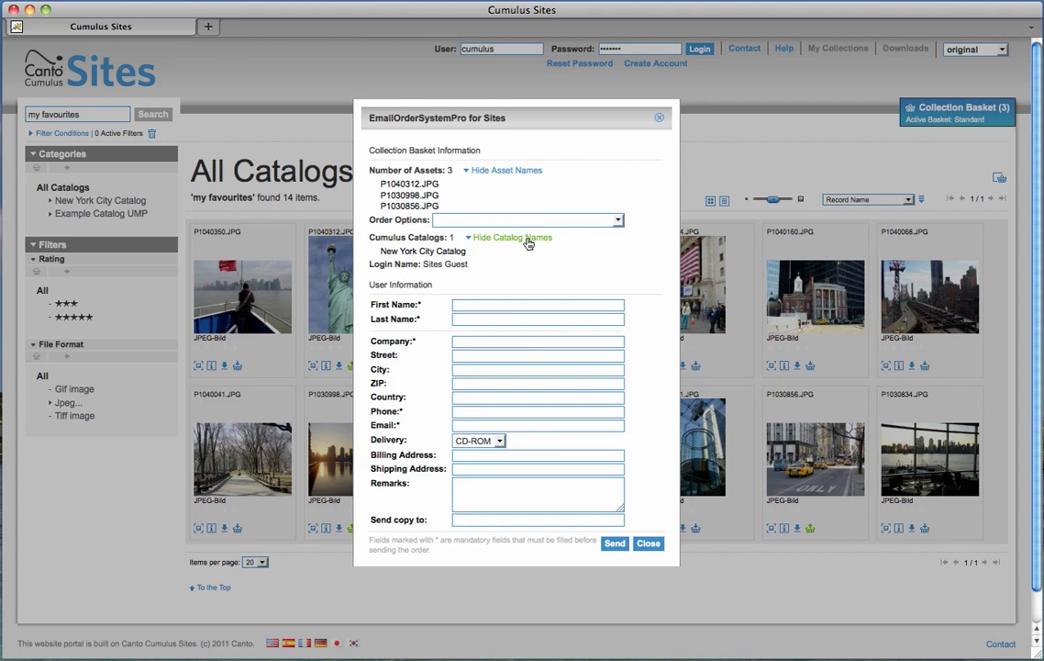
click(658, 118)
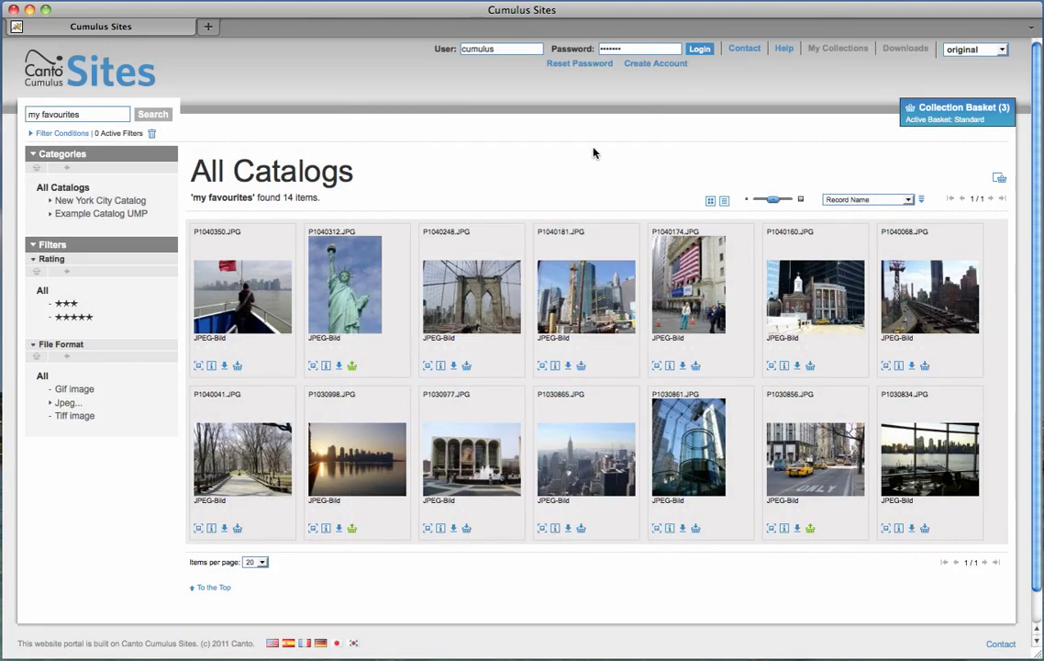
Step: Clear the search, browse to Example Catalog UMP, and add 6041.TIF and 6038.TIF to the collection basket
click(125, 115)
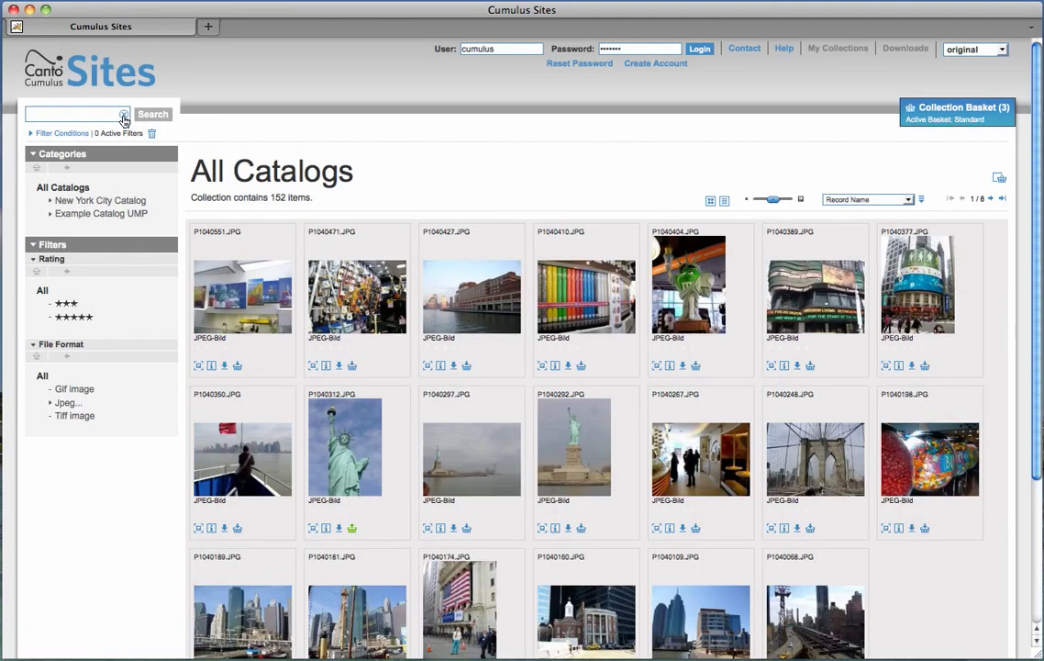
click(124, 212)
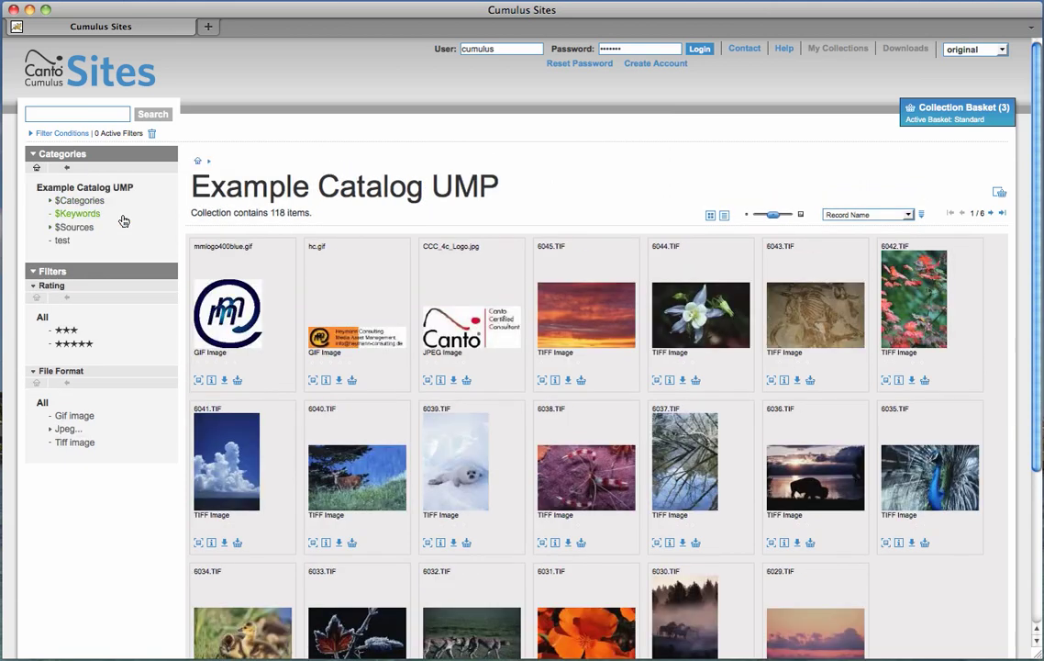
click(236, 545)
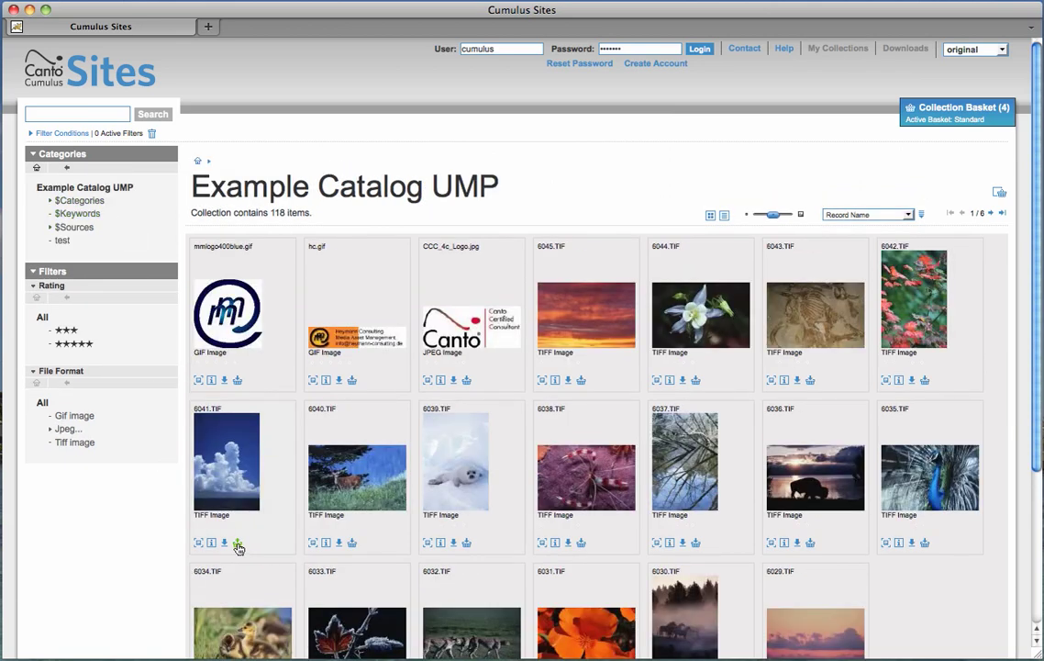
click(582, 545)
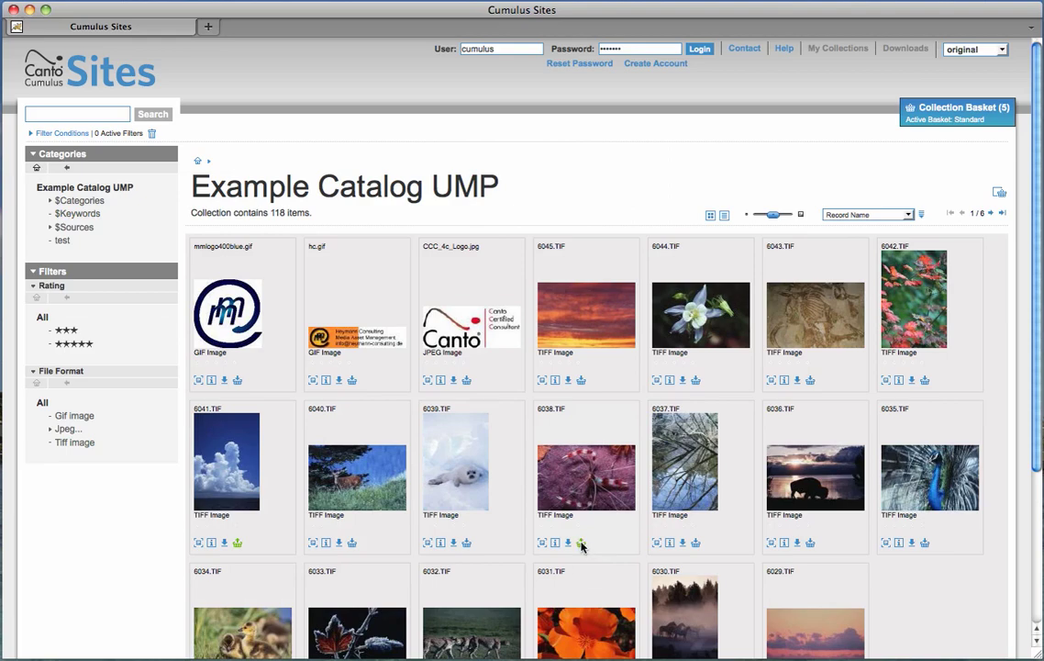
Step: Open the basic email order form for the extended basket and expand its asset names and catalog names
click(947, 118)
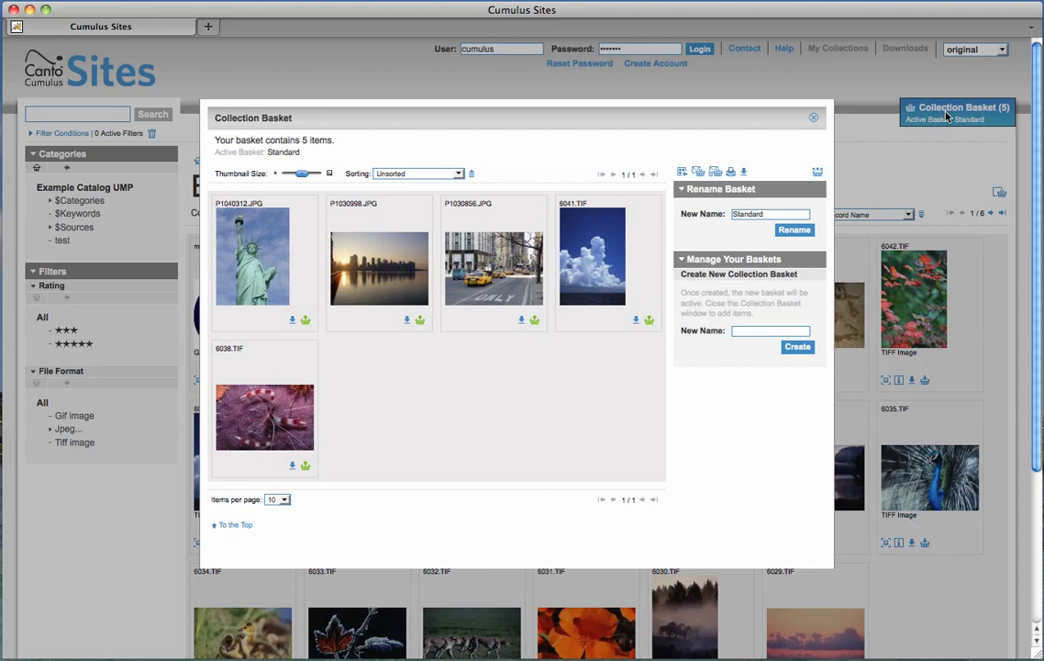
click(699, 172)
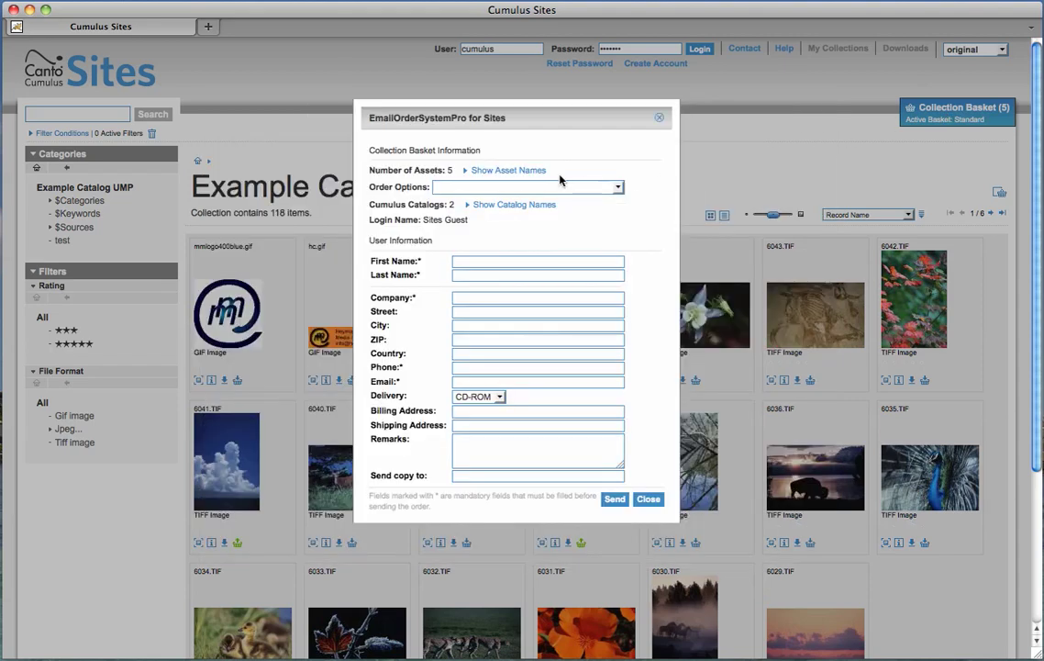
click(531, 170)
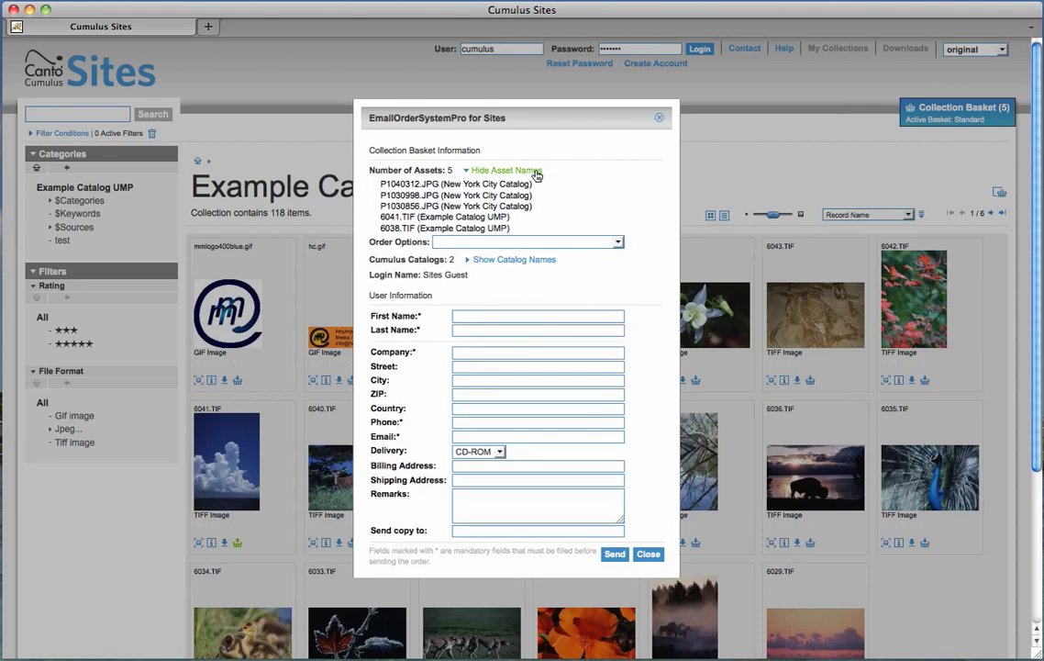
click(532, 260)
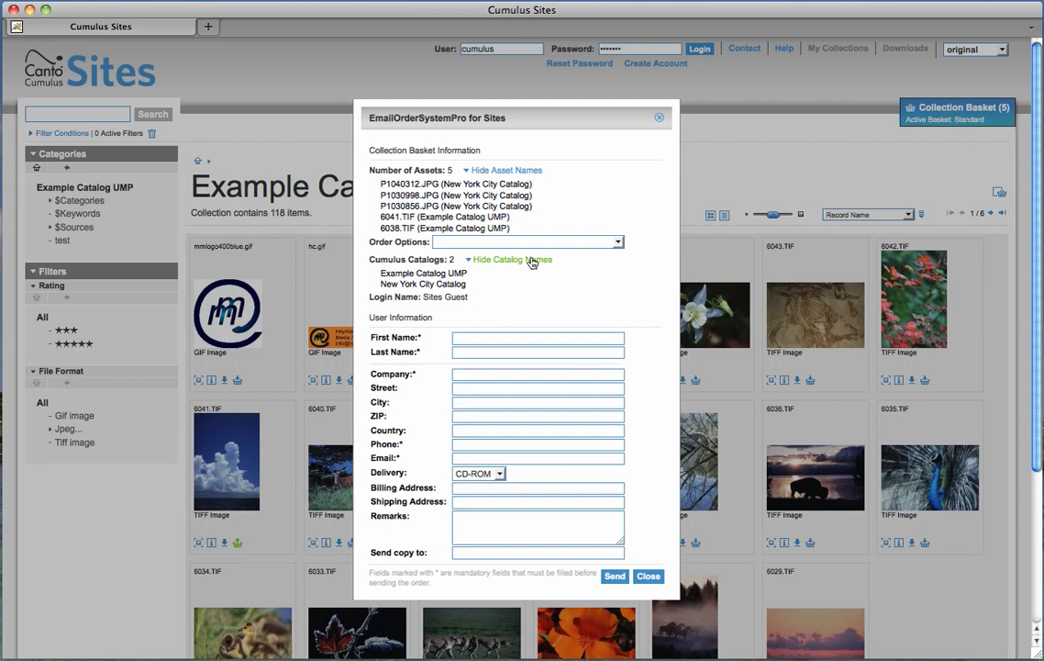
Step: Choose the order option Create 72dpi JPEGs from Selection, try to send the order with empty user fields, and close the form
click(617, 242)
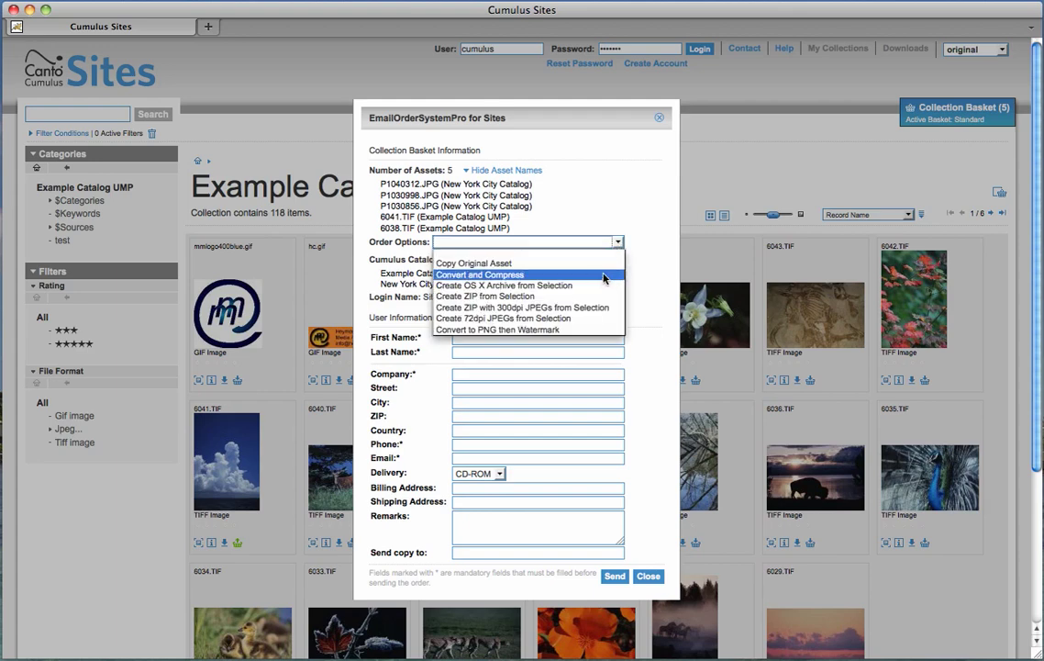
click(589, 318)
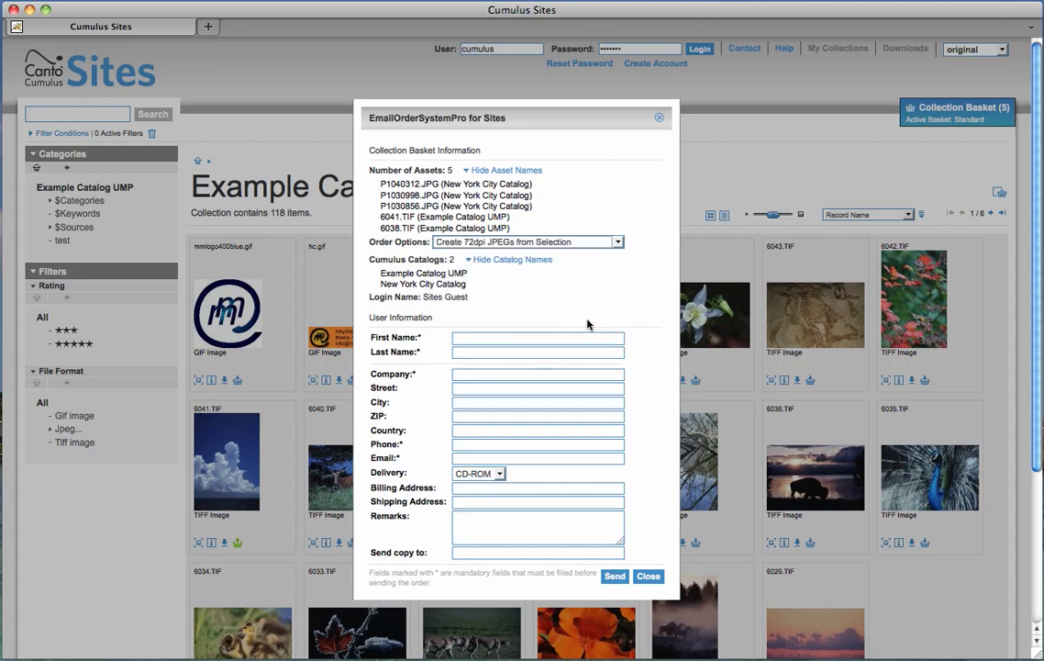
click(485, 338)
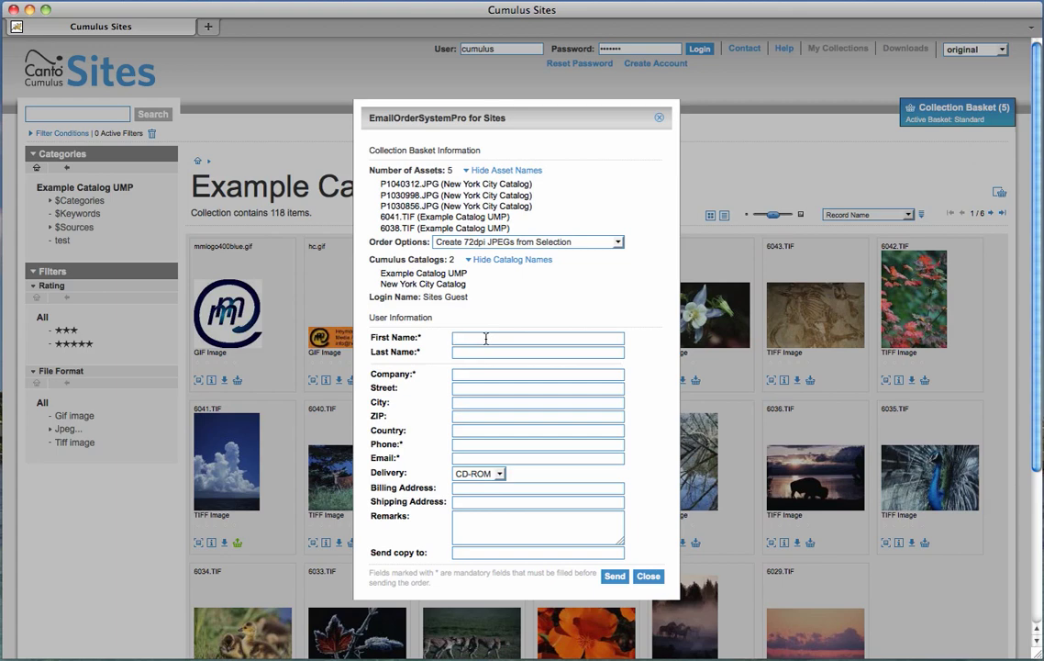
click(615, 578)
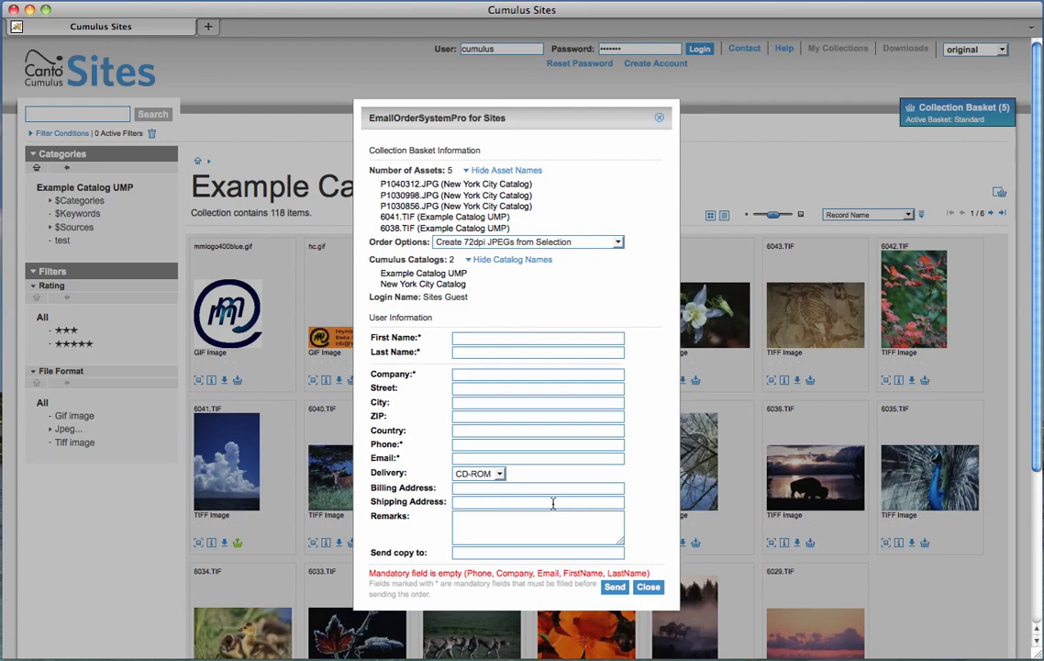
click(659, 118)
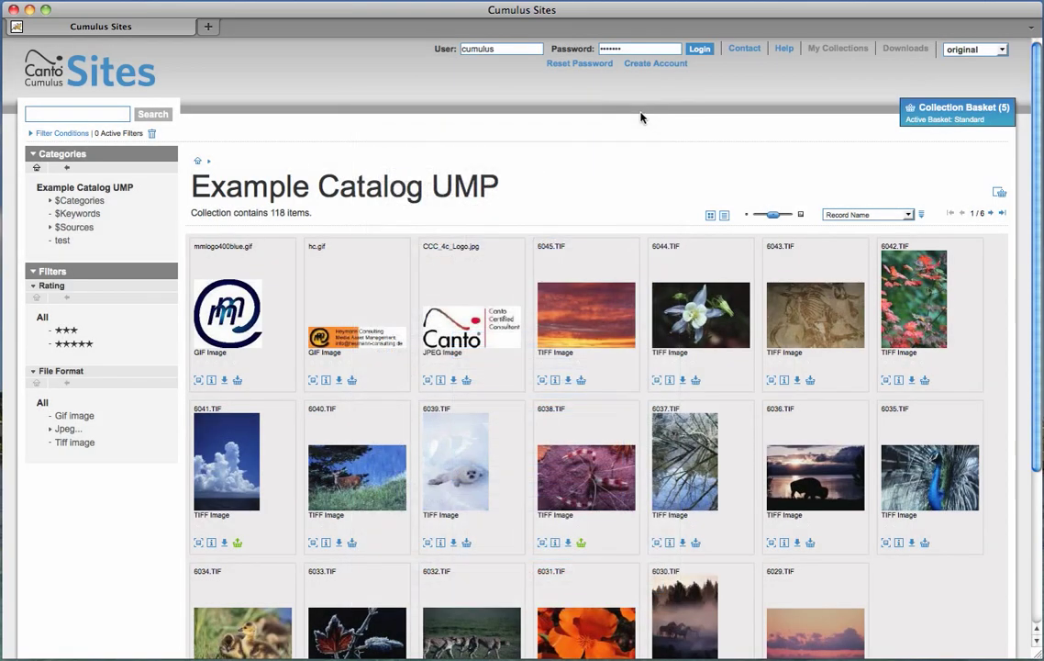
Step: Replace the user name with the registered user's login name, clear the password field, and log in
double_click(474, 50)
text(lutz)
double_click(621, 49)
key(BackSpace)
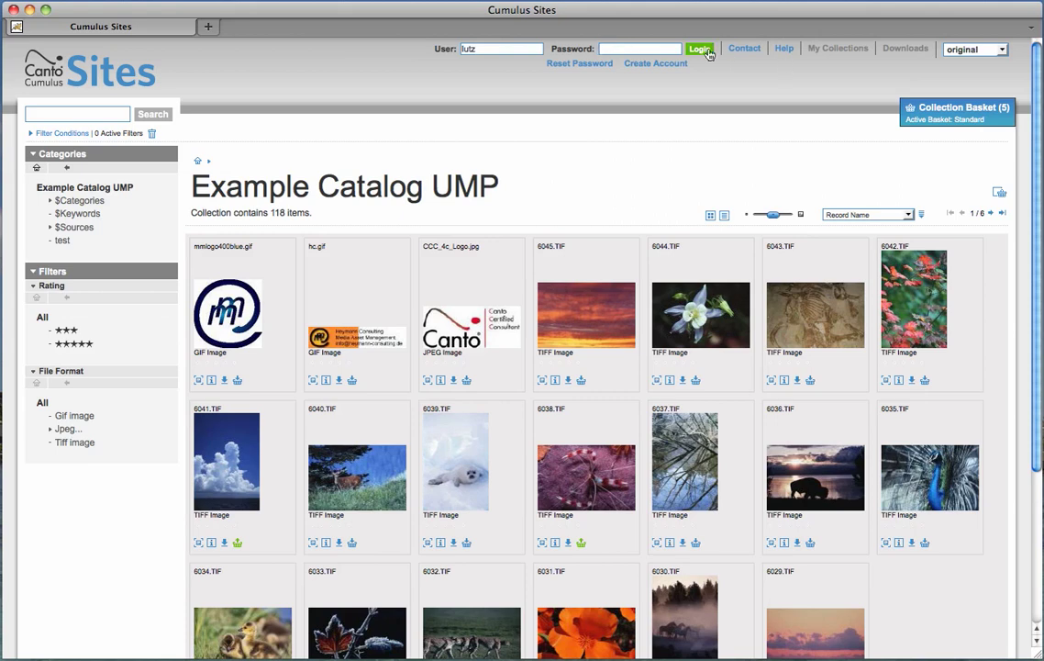
click(706, 51)
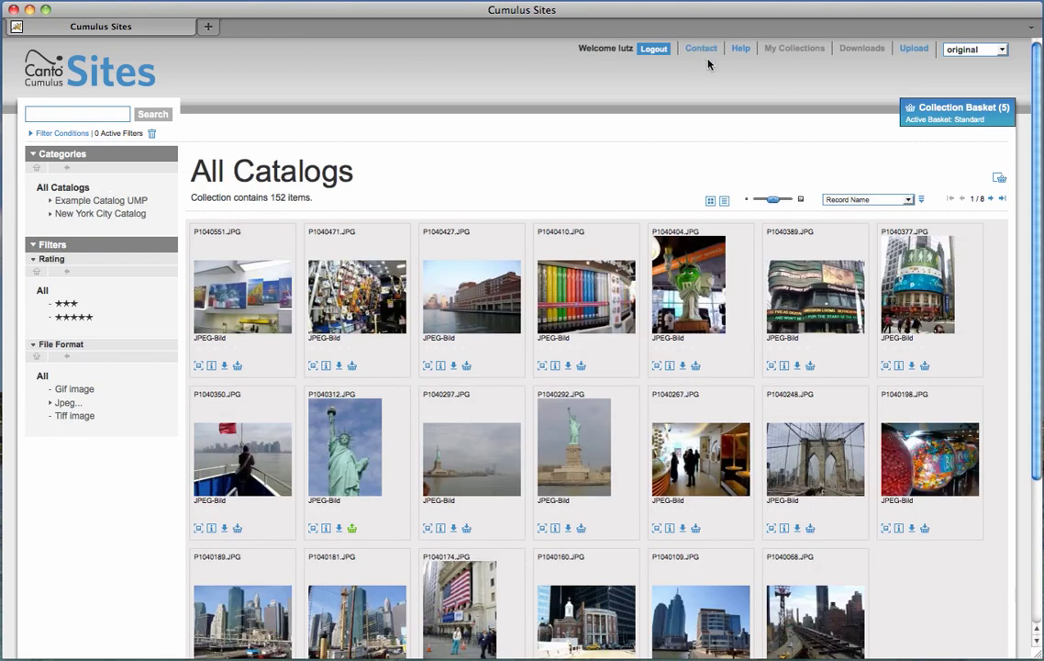
Step: Open the basket's basic email order form, enter the remark "This is urgent! Thanks", and send the order
click(974, 119)
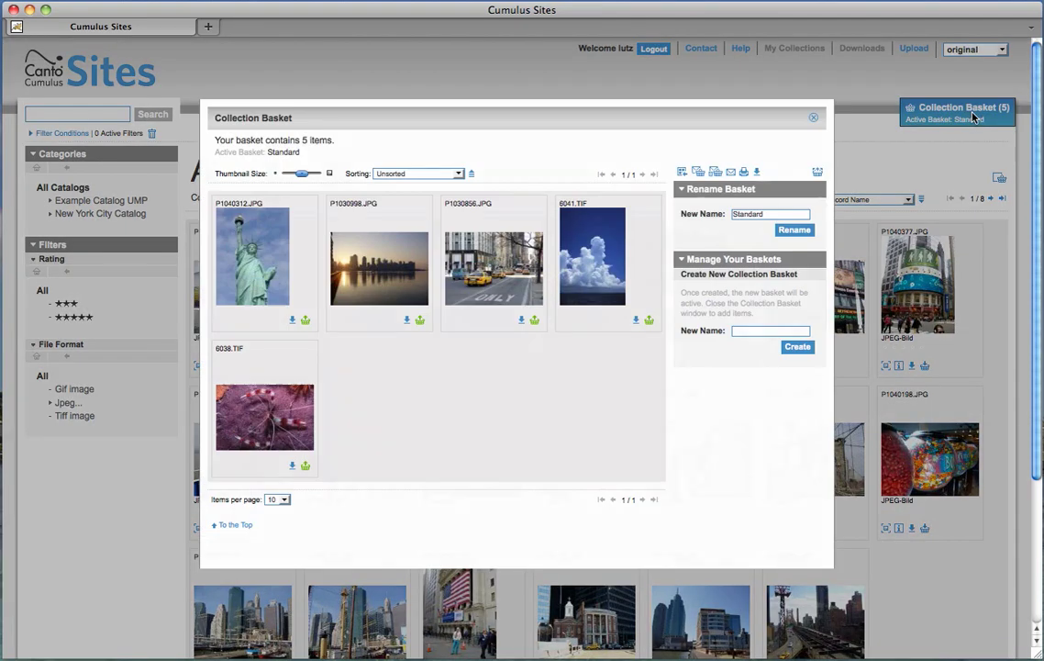
click(698, 174)
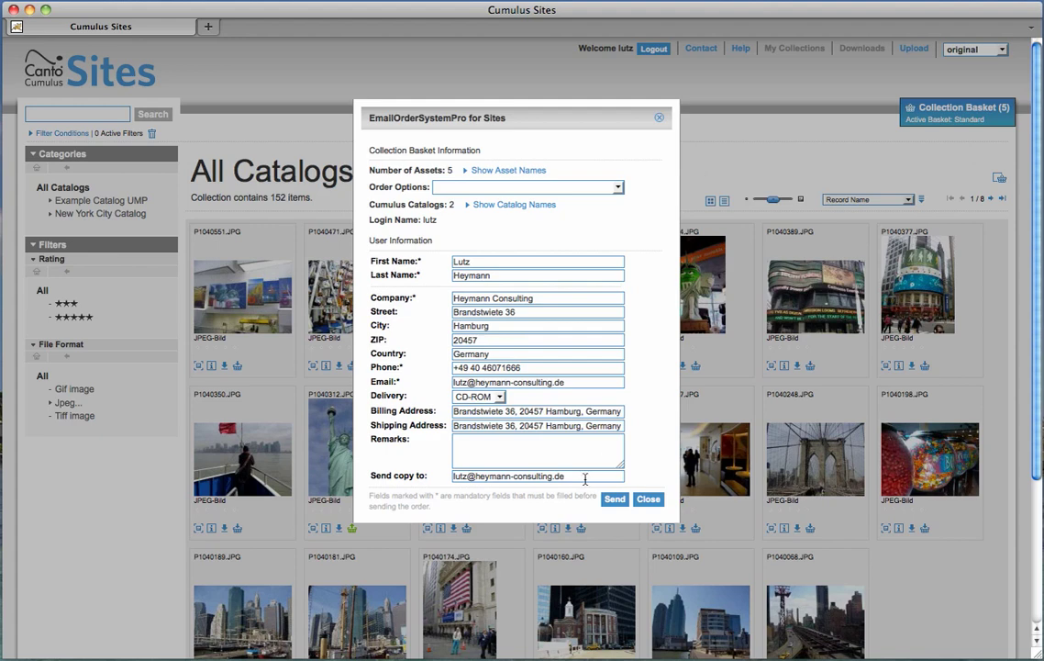
drag(584, 478, 444, 478)
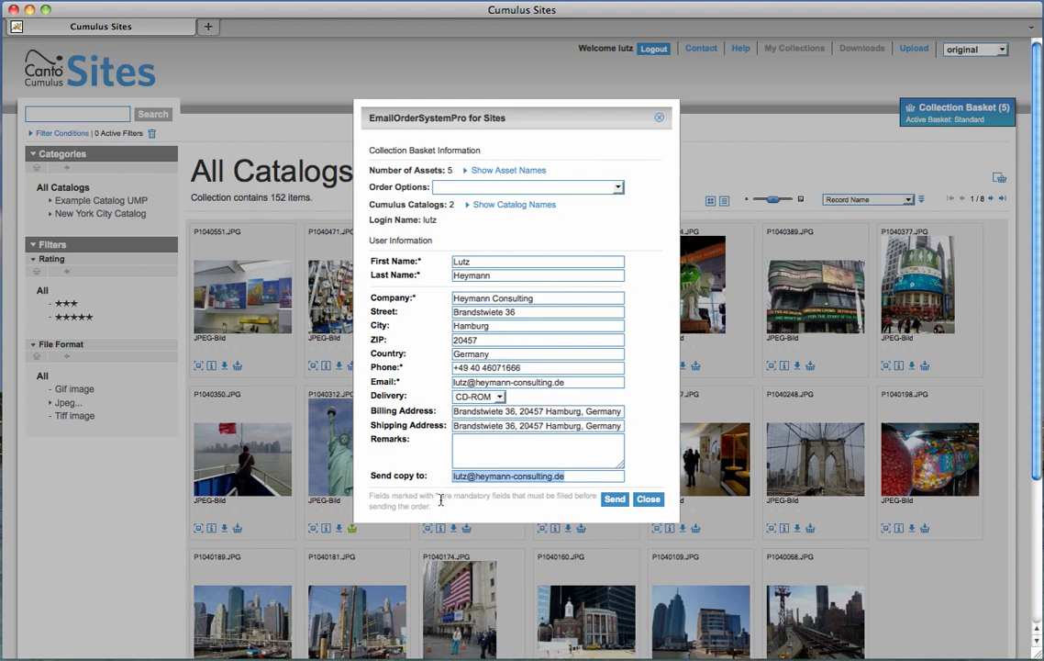
click(485, 459)
text(This is ur)
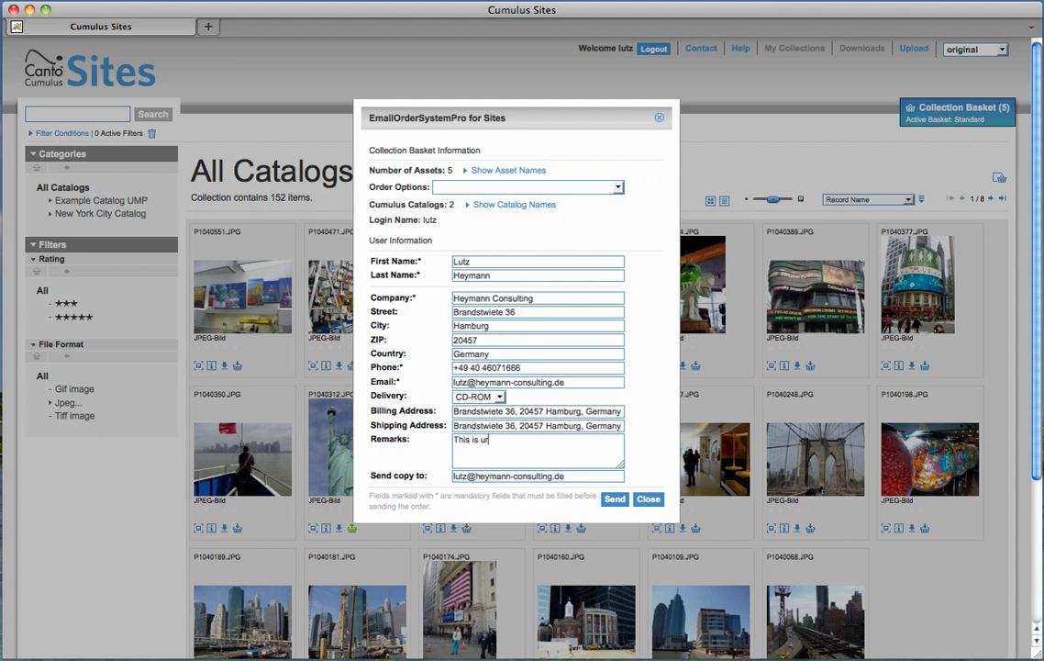
text(gent! Thanks)
click(615, 500)
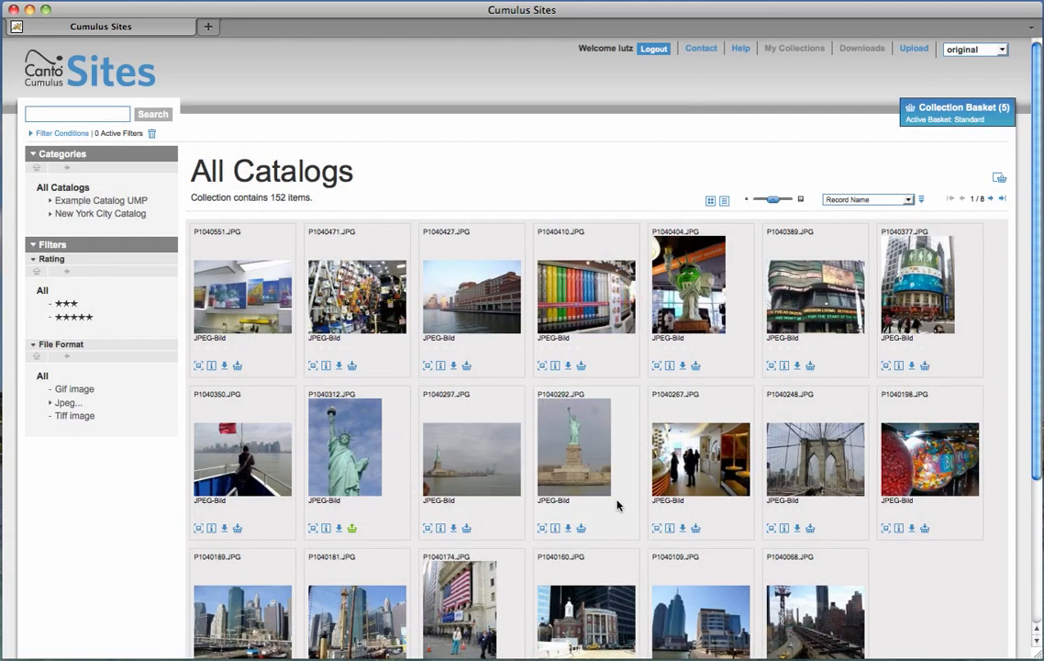
Step: Open the basket's order form with file selection and set the number to 5 for P1030998.JPG and 10 for 6041.TIF
click(980, 110)
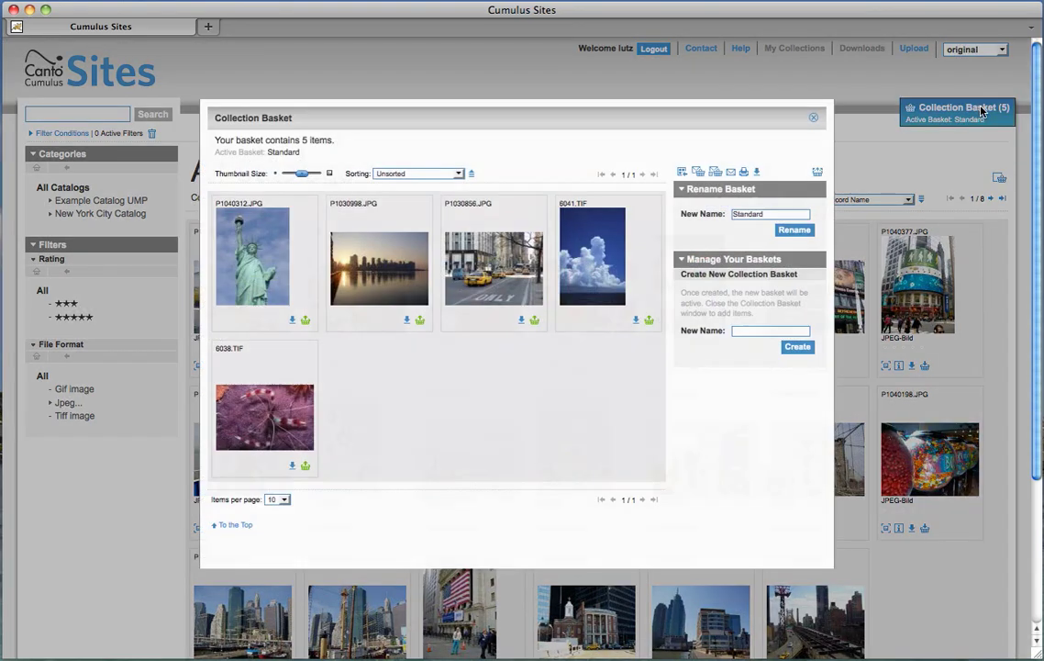
click(716, 173)
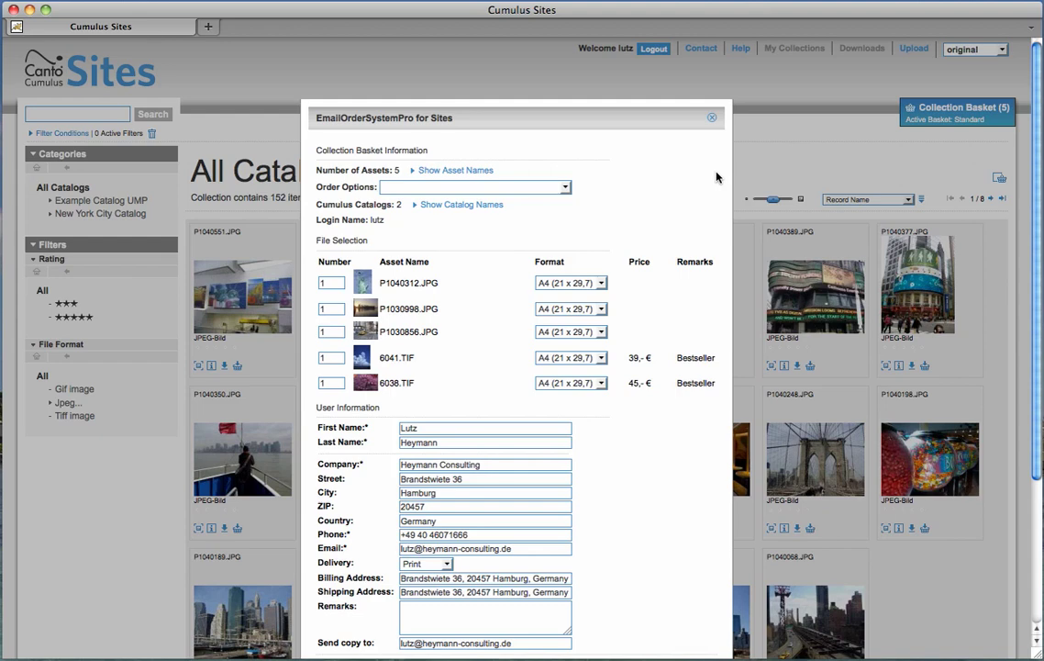
double_click(327, 309)
text(5)
double_click(321, 358)
text(10)
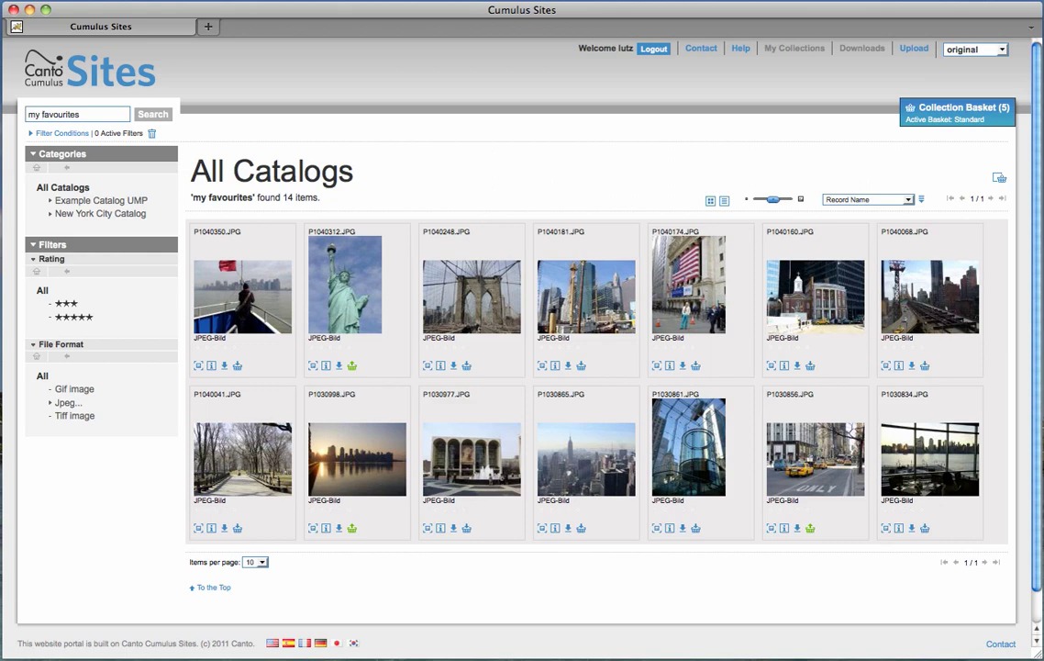
Step: Switch the site language to Spanish, then view the collection basket's email order form and close it
click(288, 644)
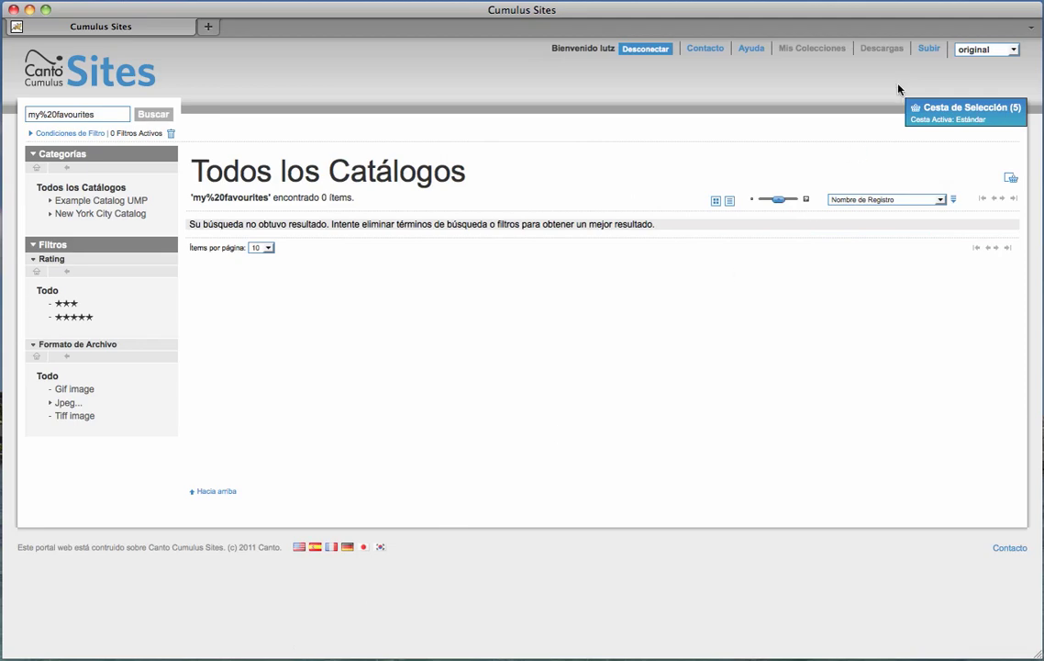
click(948, 114)
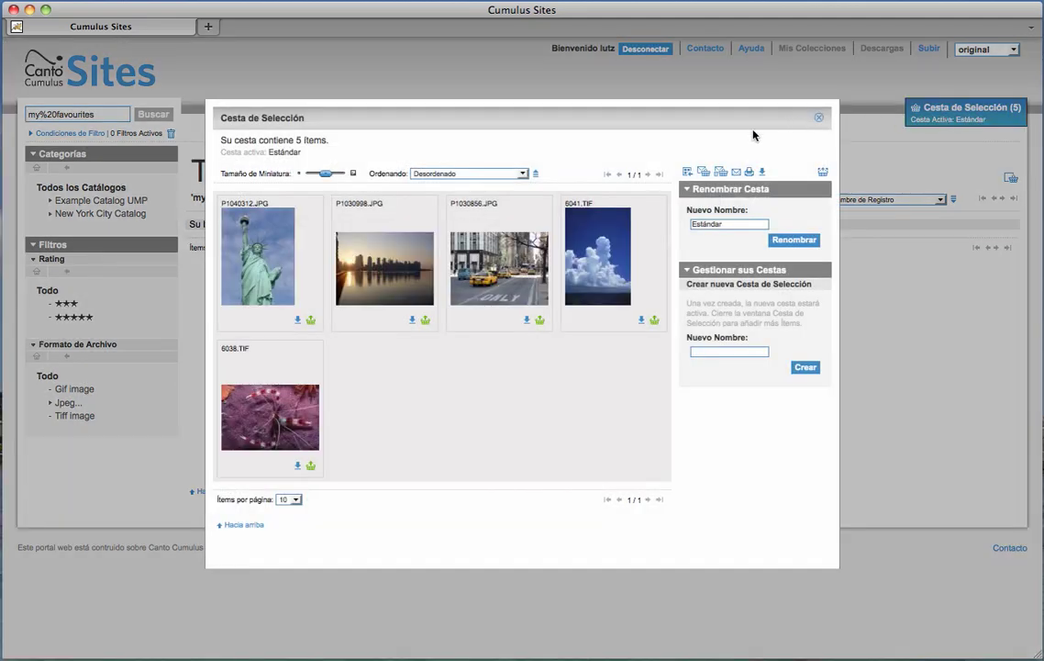
click(704, 172)
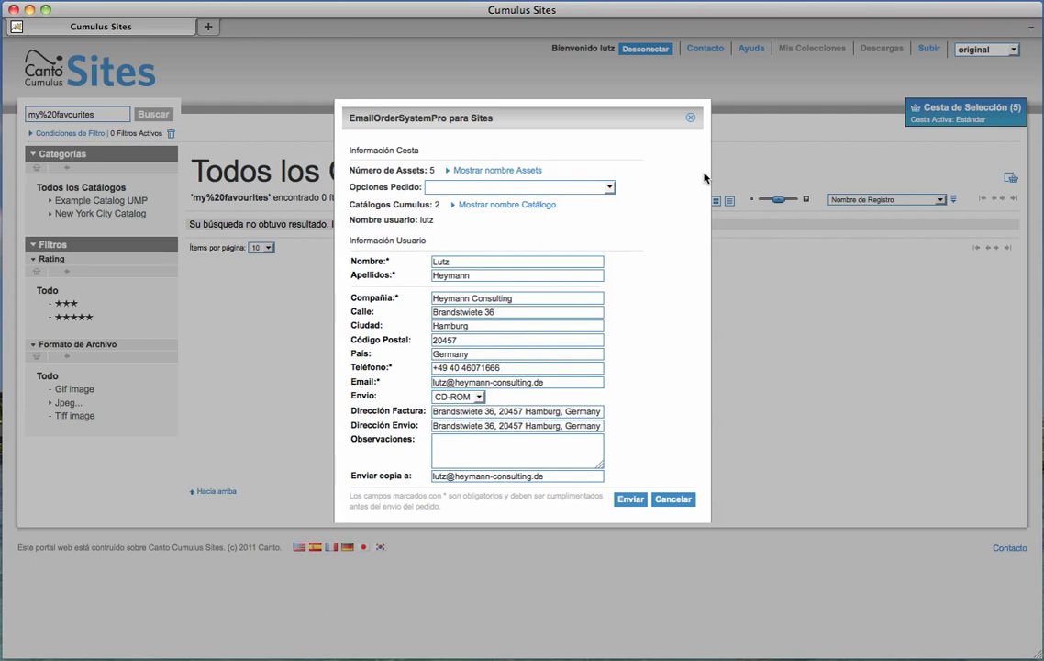
click(691, 122)
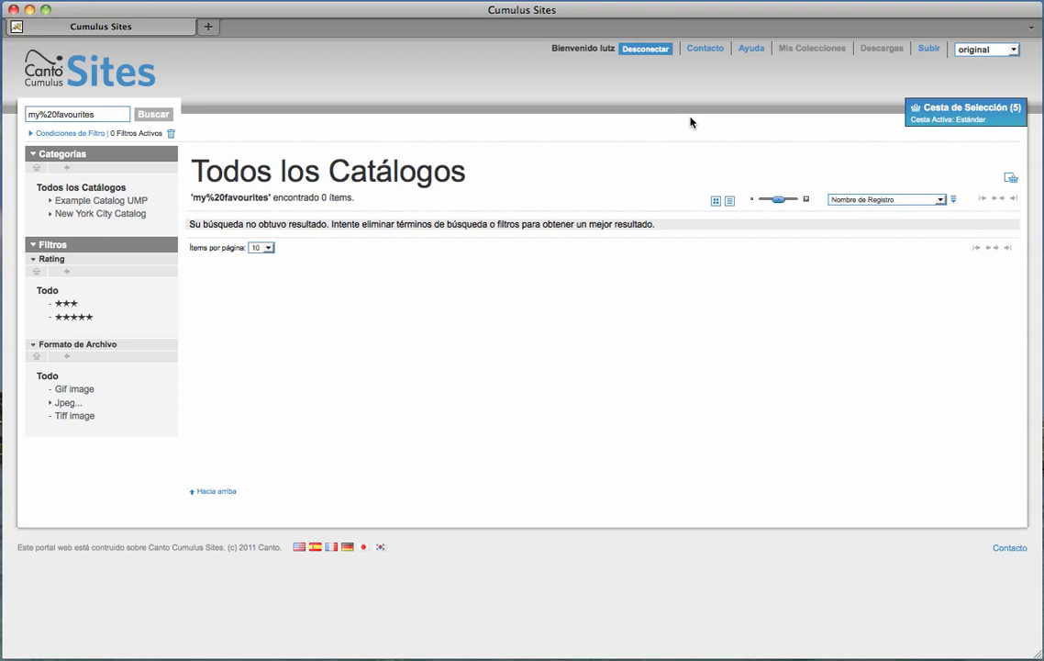
Step: Change the site theme to darkorange and open the collection basket's email order form
click(1013, 50)
click(1013, 64)
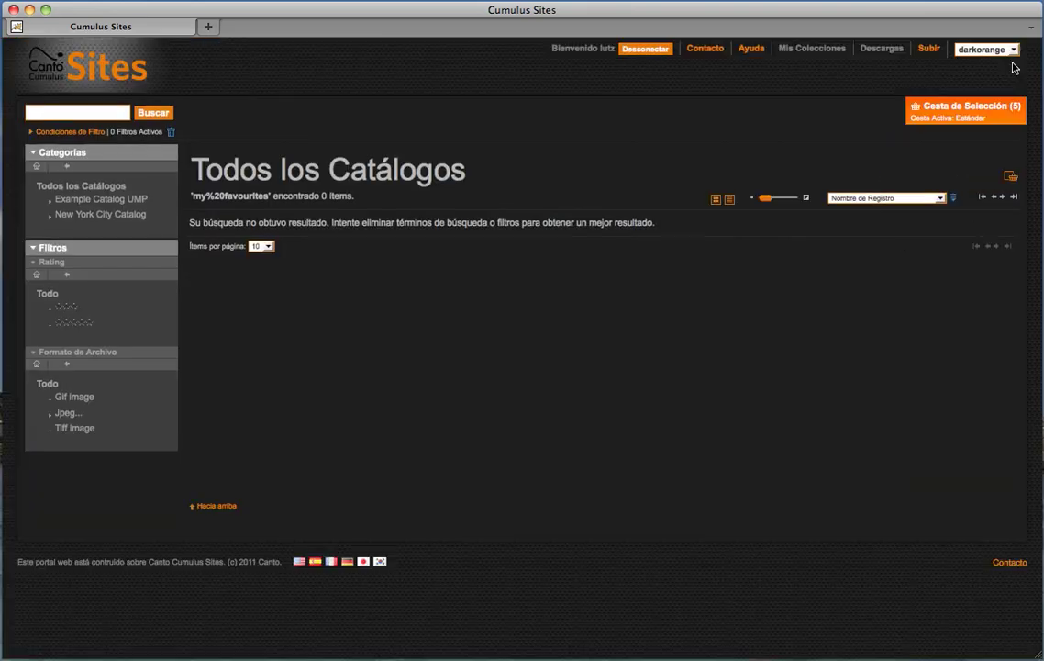
click(979, 111)
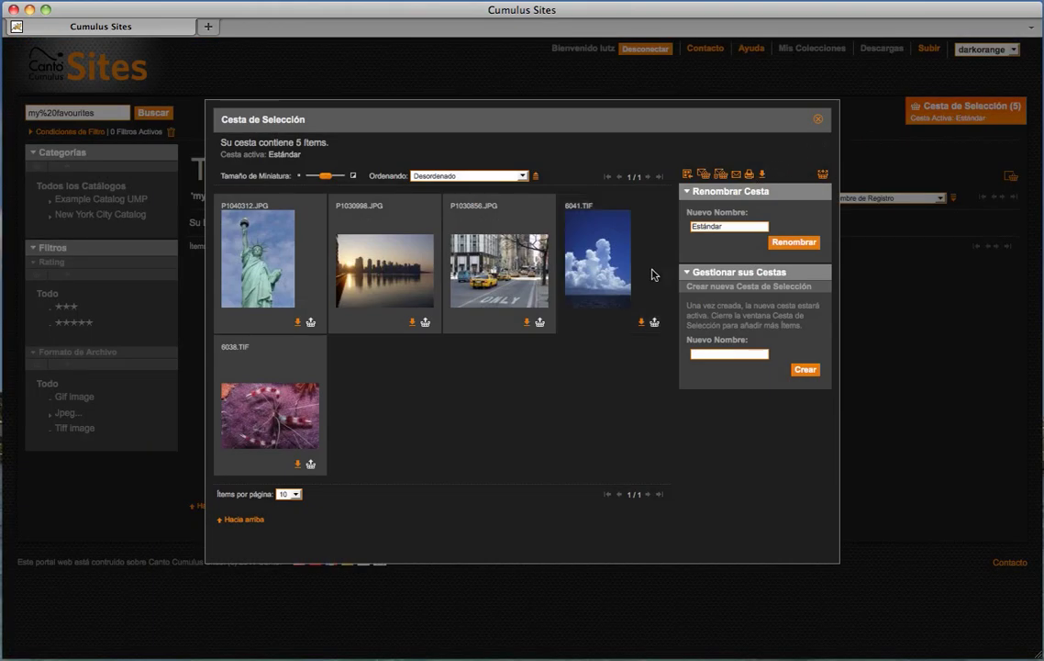
click(704, 173)
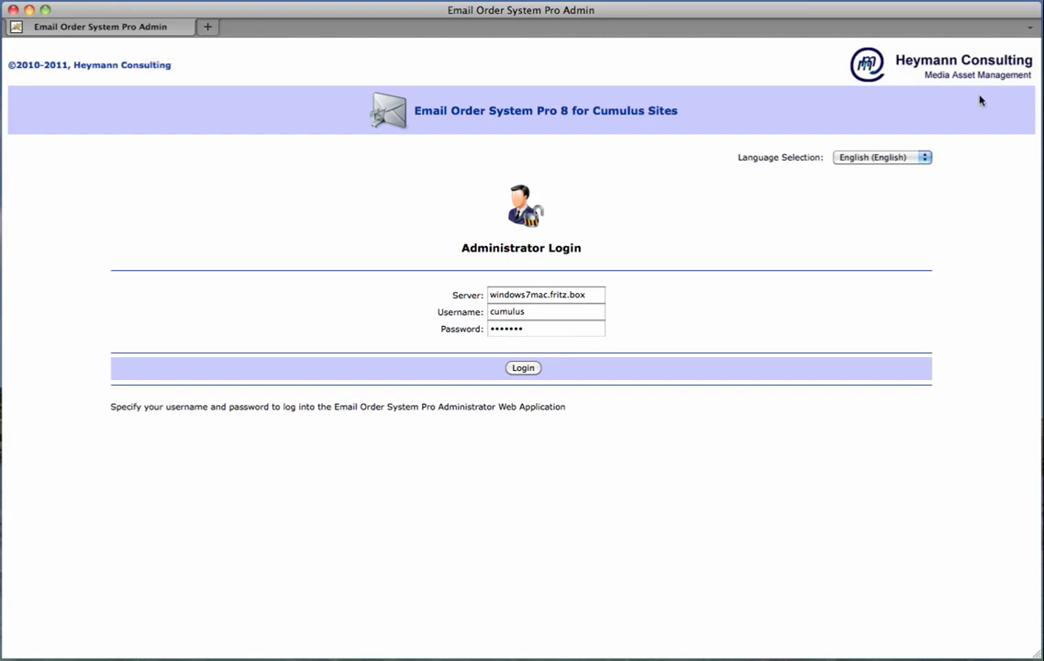
Step: Log in to the Email Order System Pro administration with the prefilled credentials and open its configuration
click(924, 159)
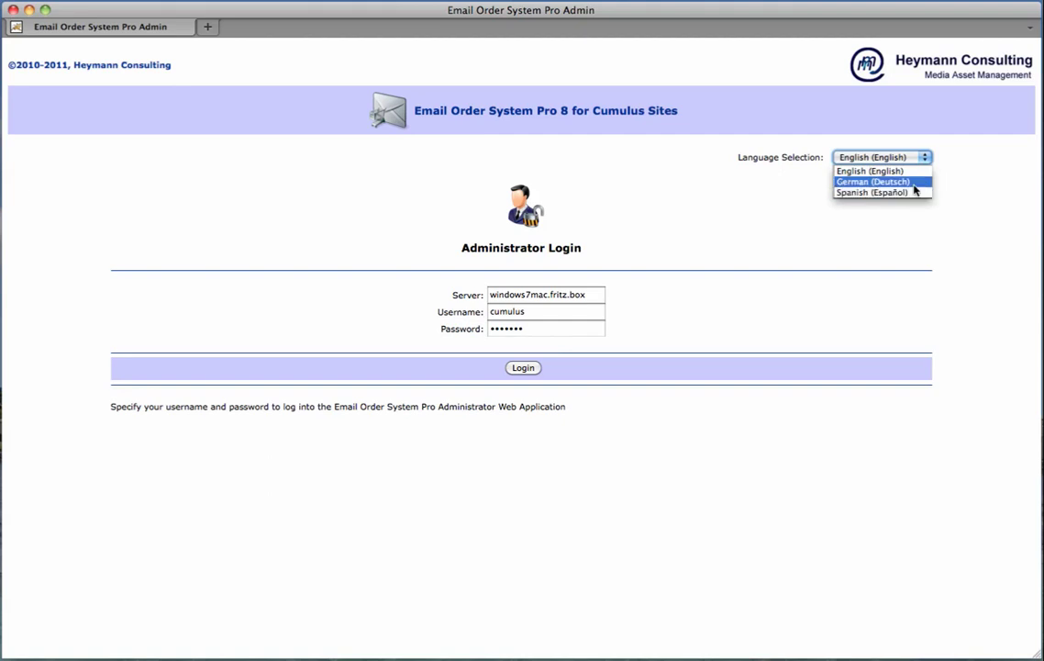
click(527, 370)
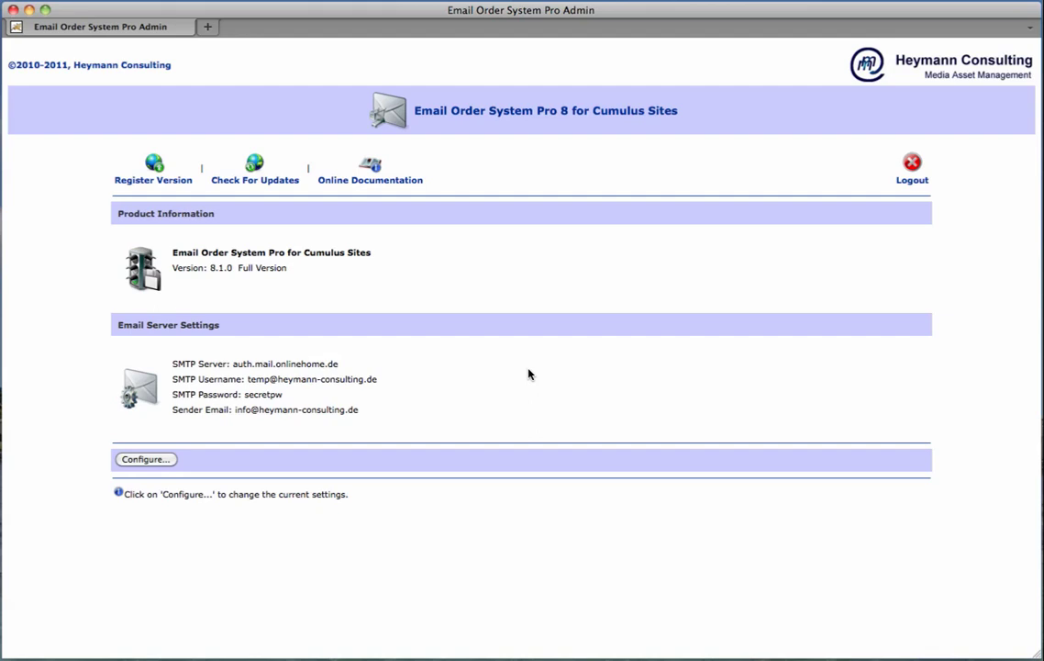
click(163, 459)
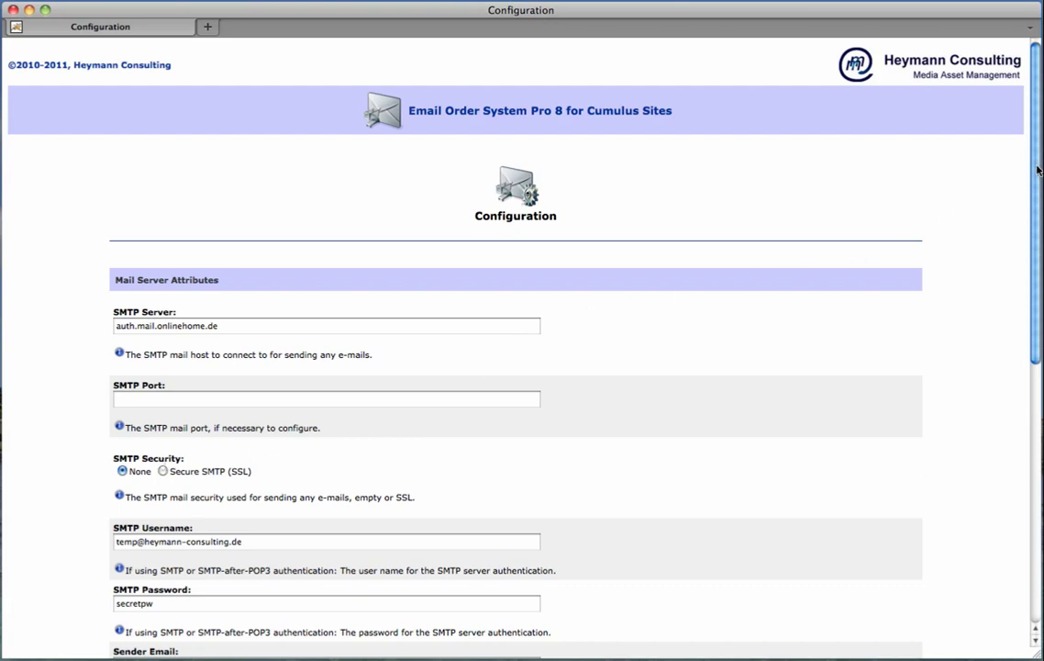
Step: Review the configuration attributes, highlighting the Email Content Type and Email Template File values
drag(1038, 168, 1038, 429)
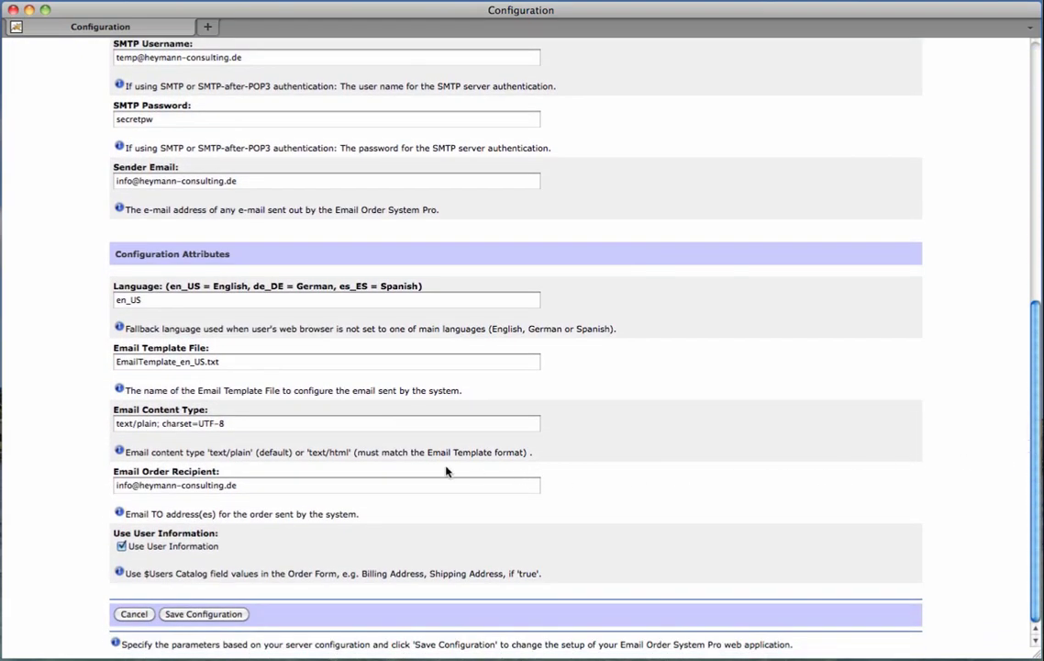
triple_click(229, 420)
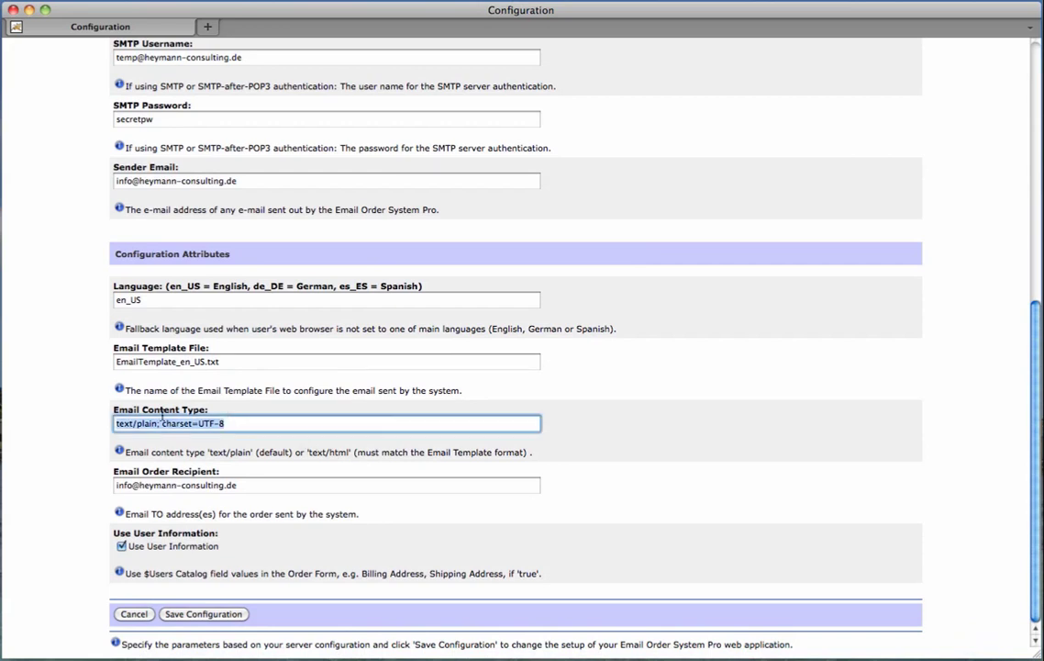
drag(231, 363, 103, 348)
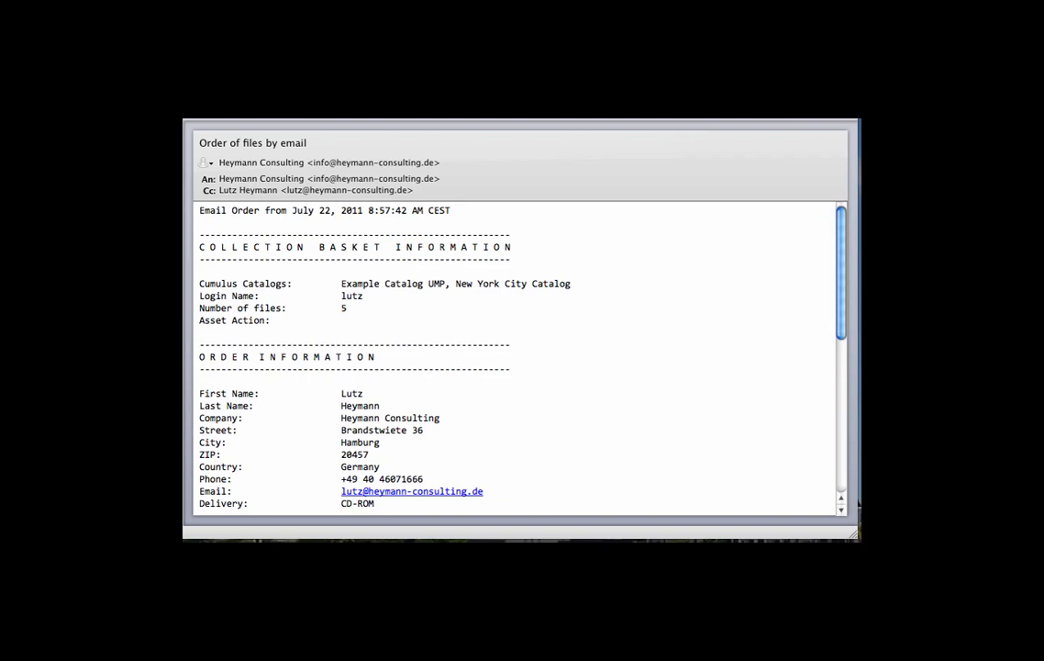
Step: Read through the received order email from the collection basket information down past the order information
scroll(842, 260, down, 2)
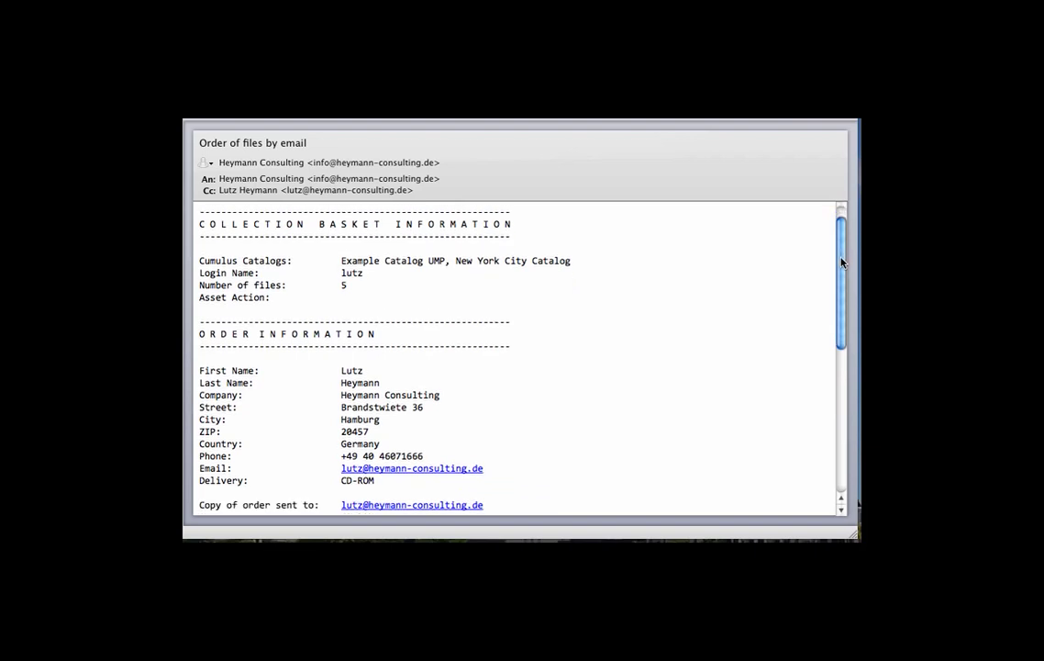
drag(842, 262, 835, 390)
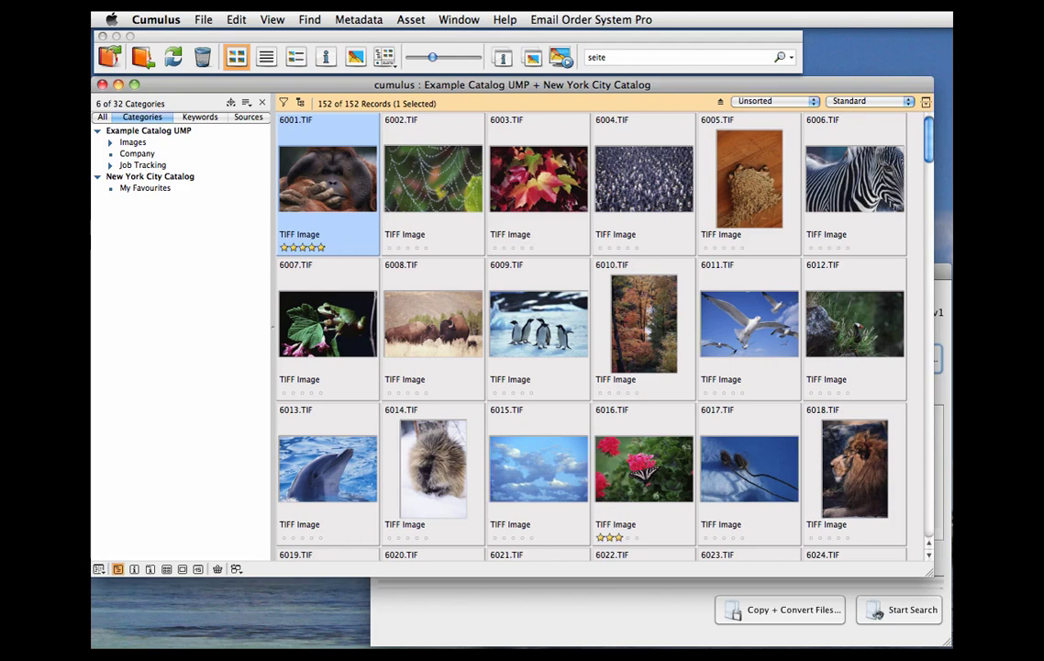
Step: In Cumulus, replace the Collect Files placeholder text with the order's list of P1040312.JPG, P1030998.JPG, P1030856.JPG, 6041.TIF and 6038.TIF, and search for them
click(593, 20)
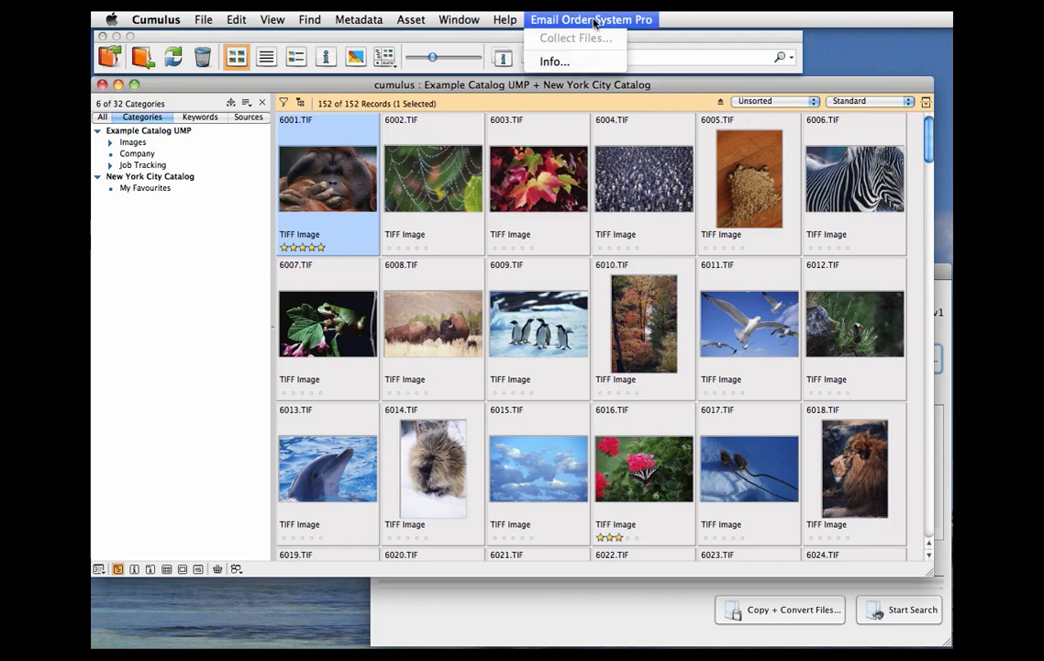
click(593, 20)
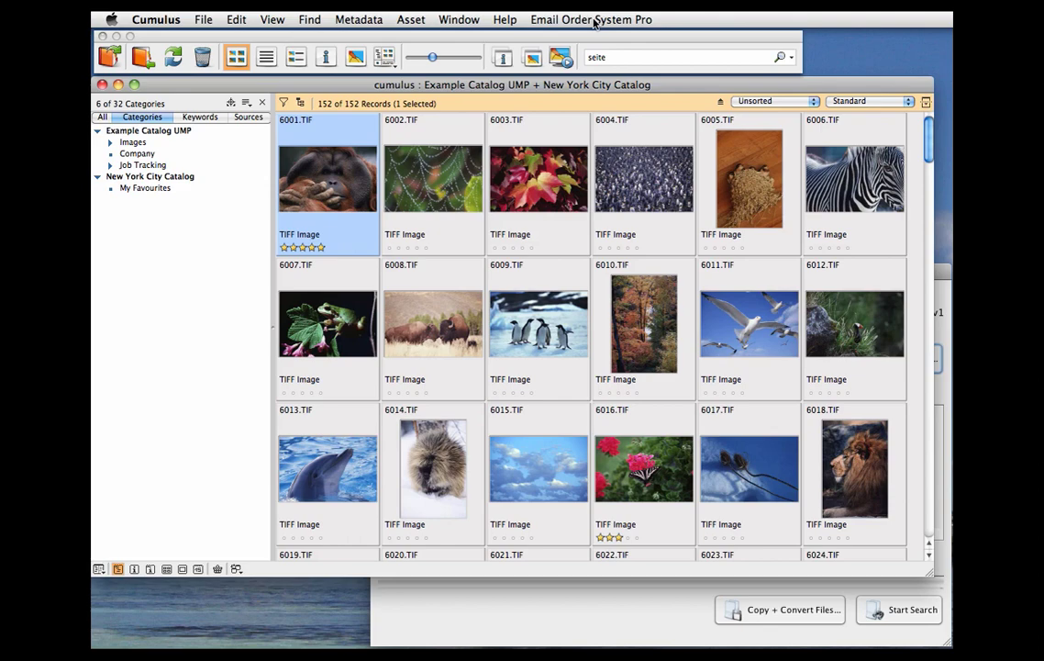
click(680, 606)
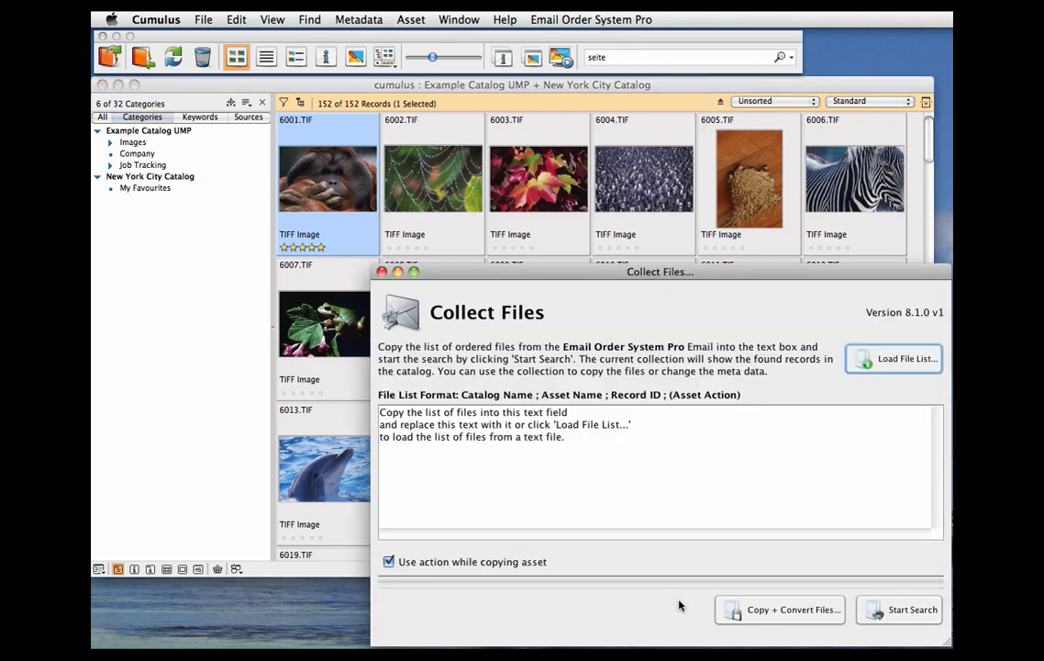
drag(630, 453, 362, 398)
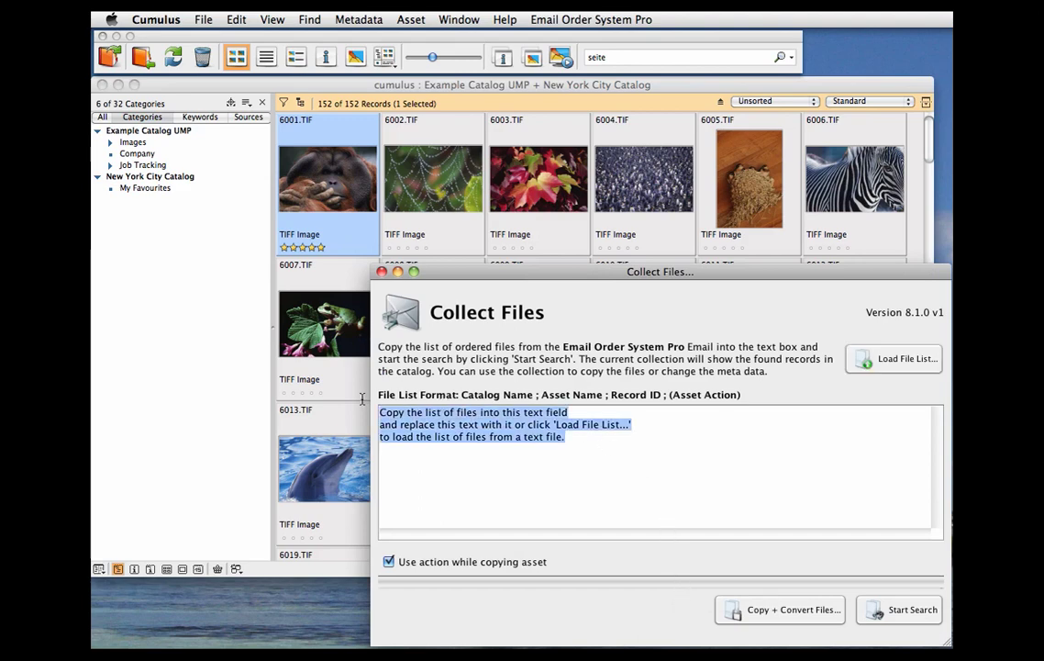
text(New York City Catalog;P1040312.JPG;26; New York City Catalog;P1030998.JPG;12; New York City Catalog;P1030856.JPG;2; Example Catalog UMP;6041.TIF;41; Example Catalog UMP;6038.TIF;38;)
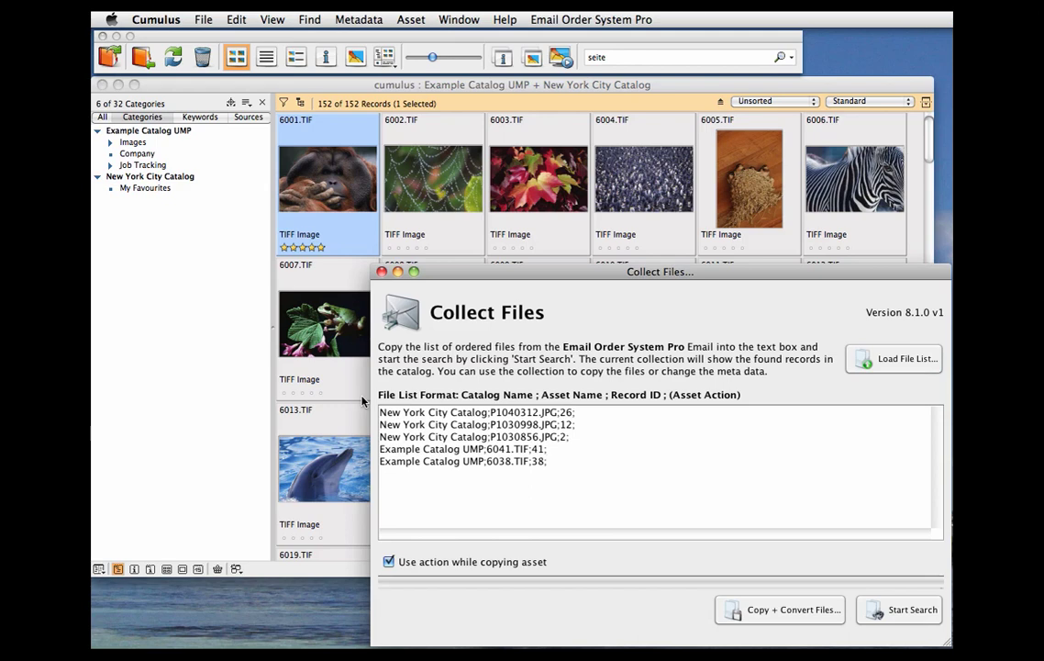
click(923, 611)
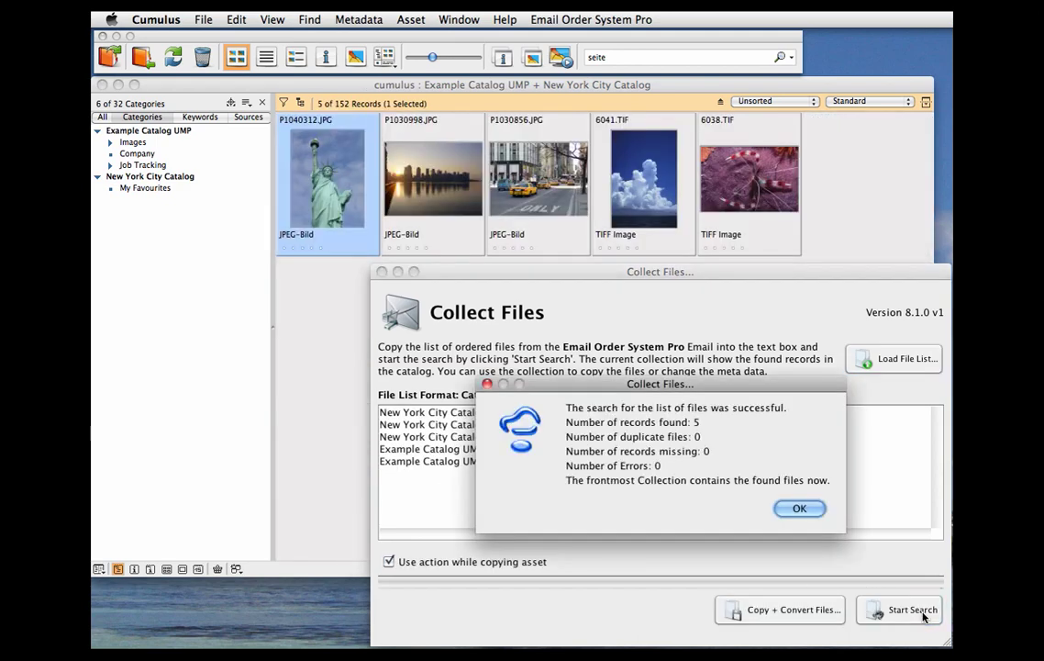